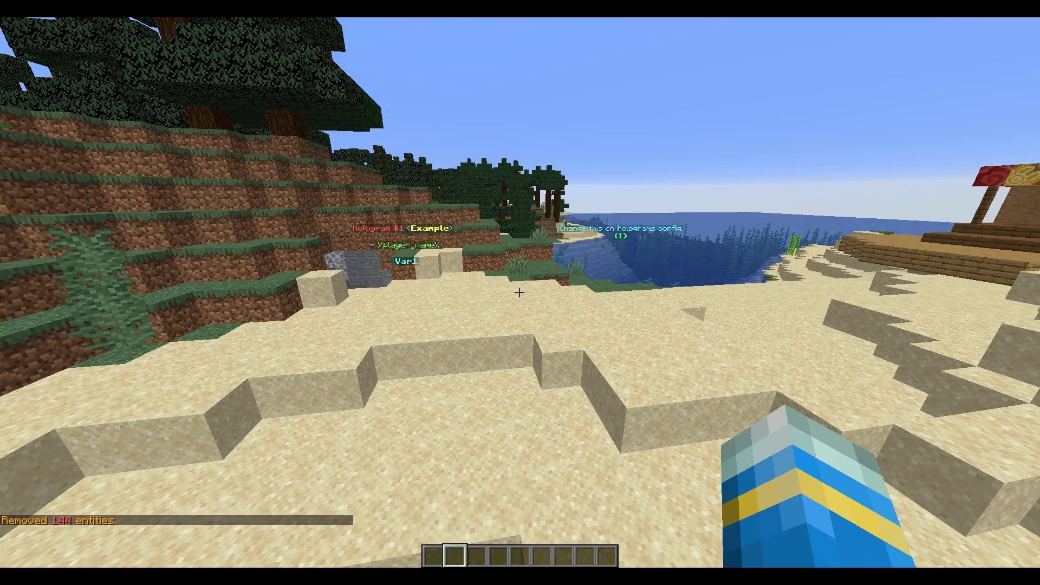
Walk across the beach to the floating hologram reading "Change this on holograms config."
{"action": "key", "text": "w"}
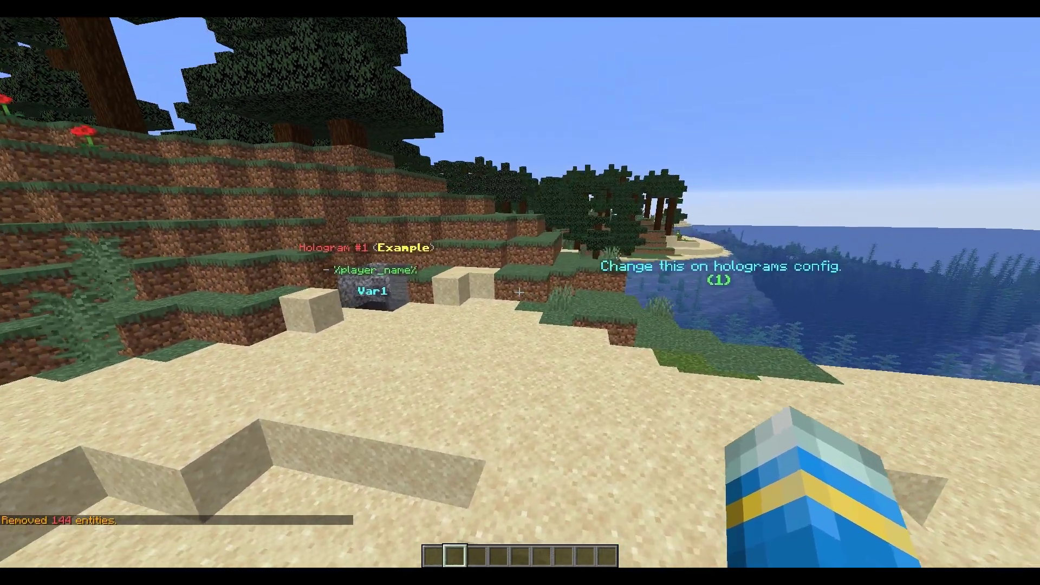
{"action": "key", "text": "w"}
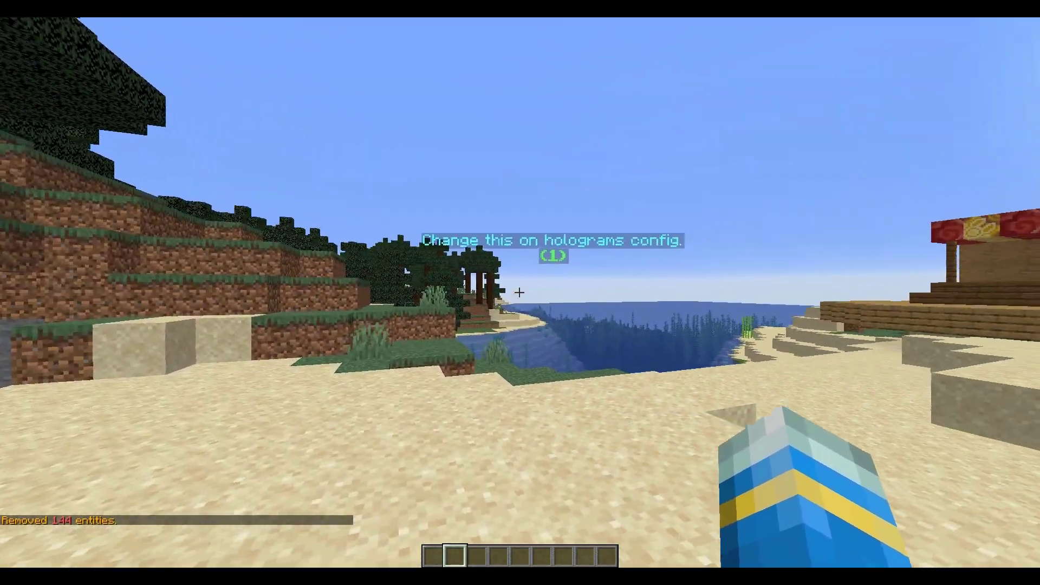
{"action": "key", "text": "w"}
{"action": "key", "text": "w"}
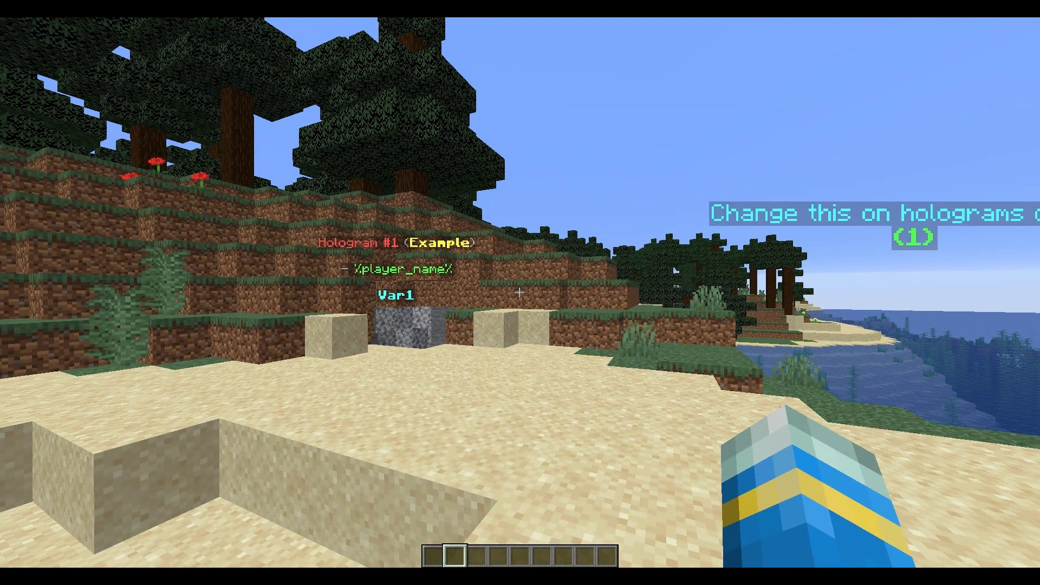
{"action": "key", "text": "w"}
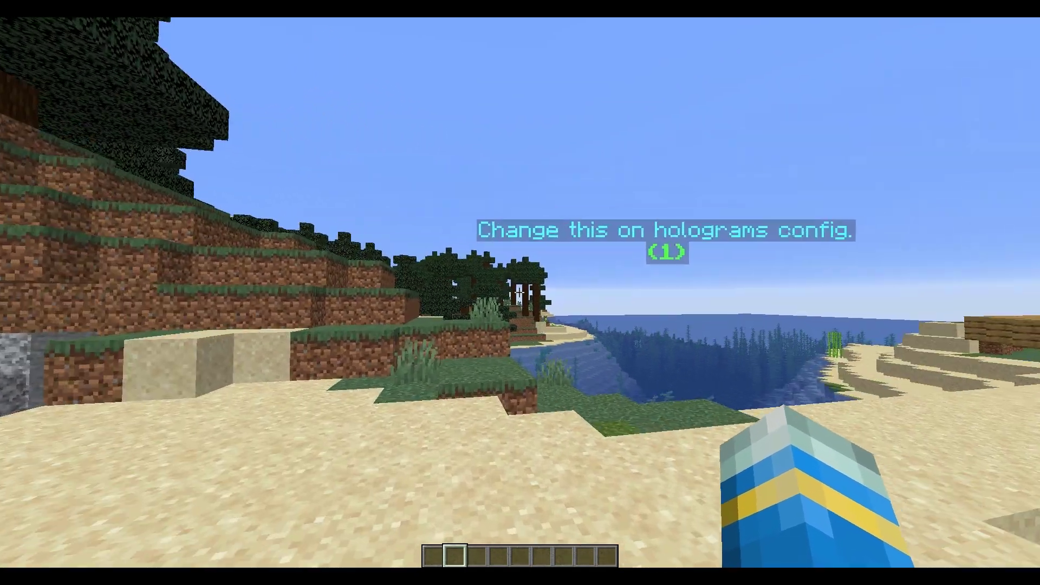
{"action": "key", "text": "w"}
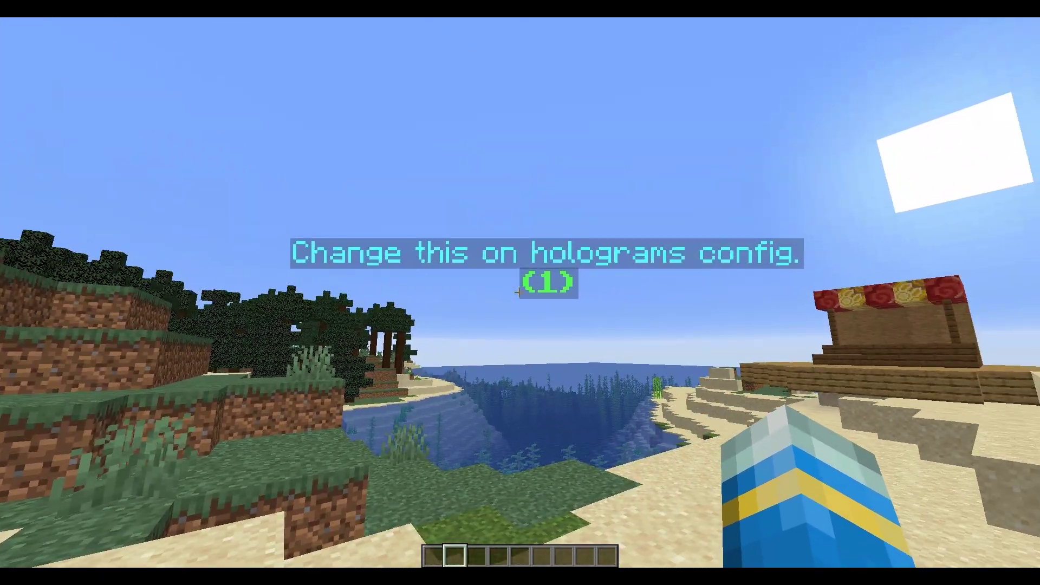
{"action": "key", "text": "w"}
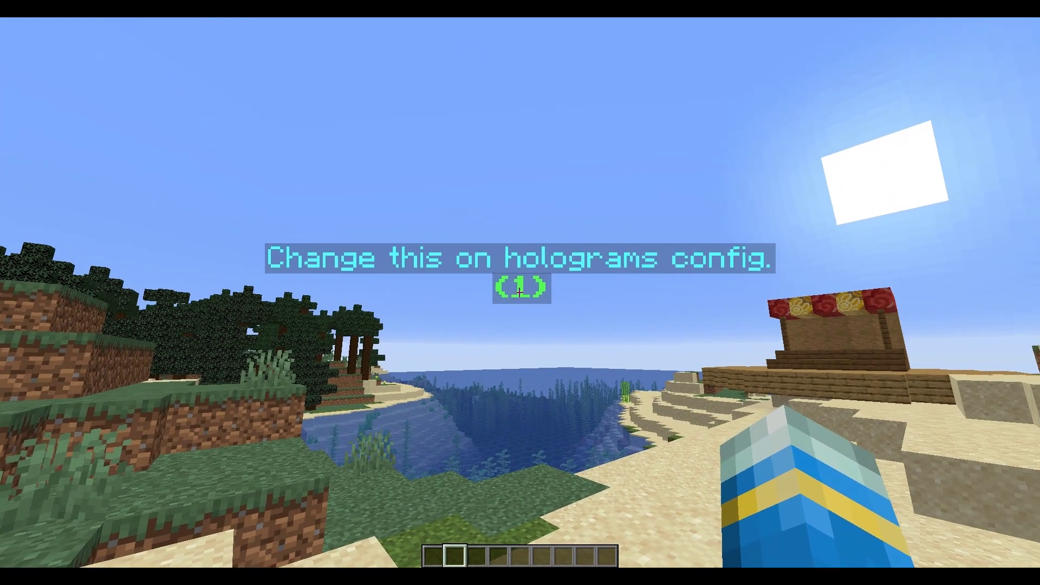
Cycle repeatedly through the numbered pages of the "Change this on holograms config." hologram
{"action": "right_click", "coordinate": [519, 293]}
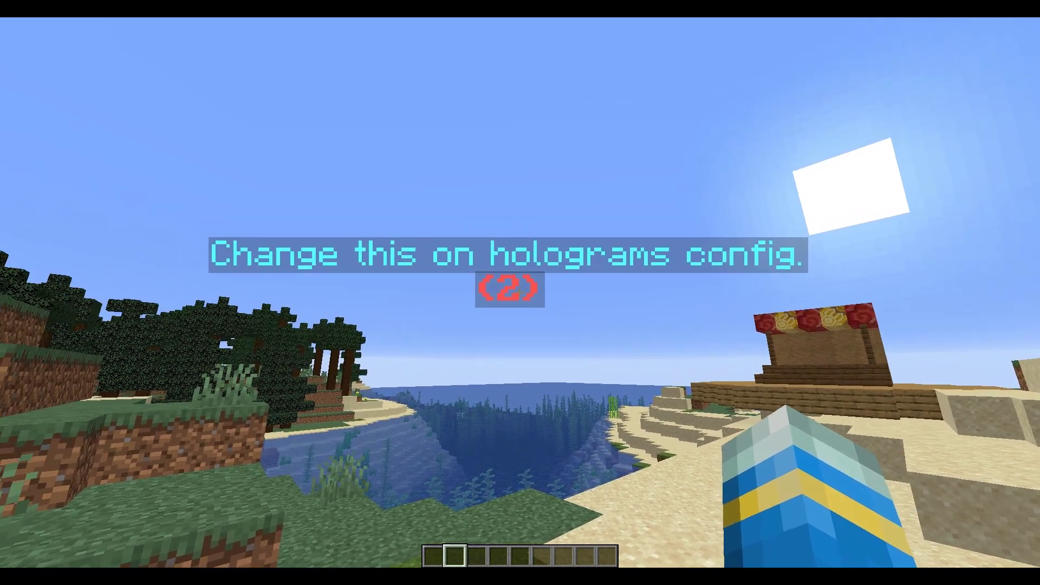
{"action": "right_click", "coordinate": [519, 292]}
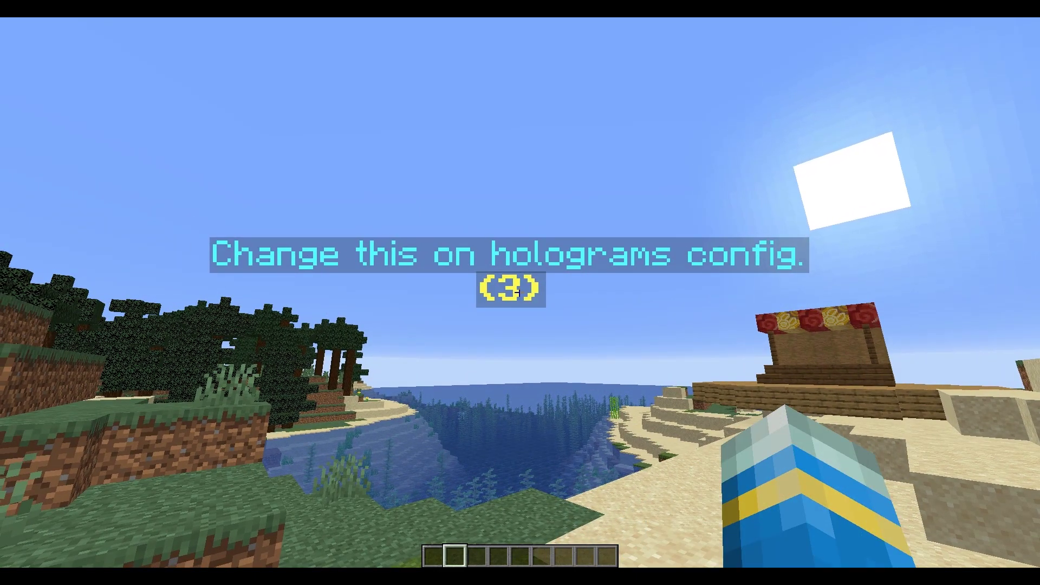
{"action": "right_click", "coordinate": [519, 293]}
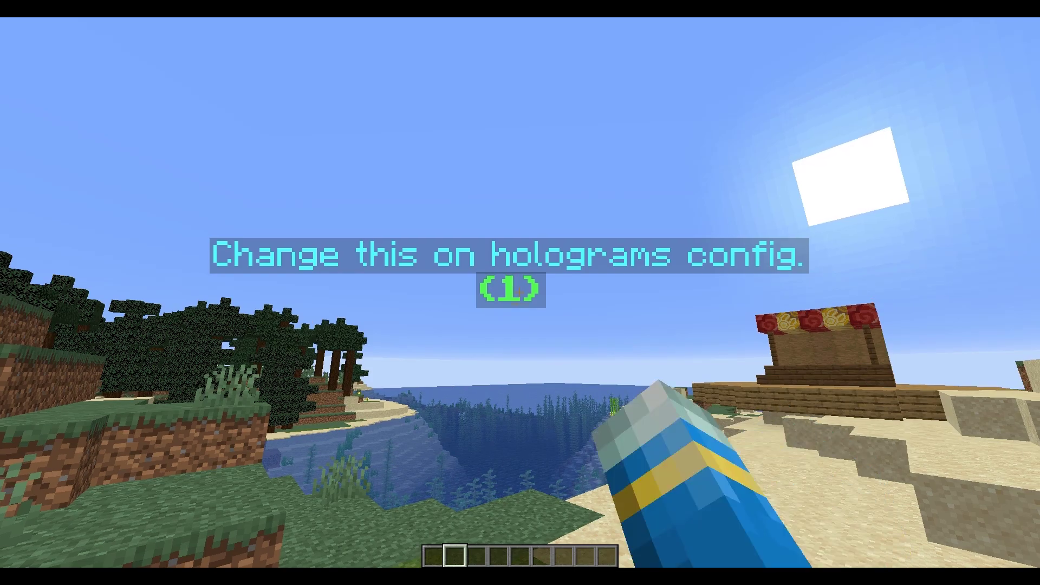
{"action": "right_click", "coordinate": [519, 293]}
{"action": "right_click", "coordinate": [519, 292]}
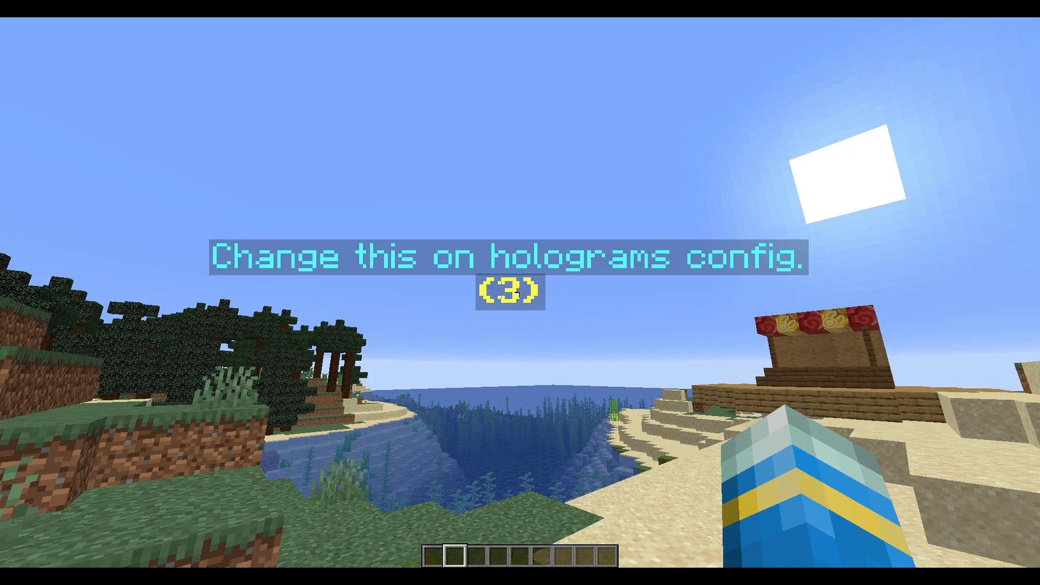
{"action": "right_click", "coordinate": [519, 293]}
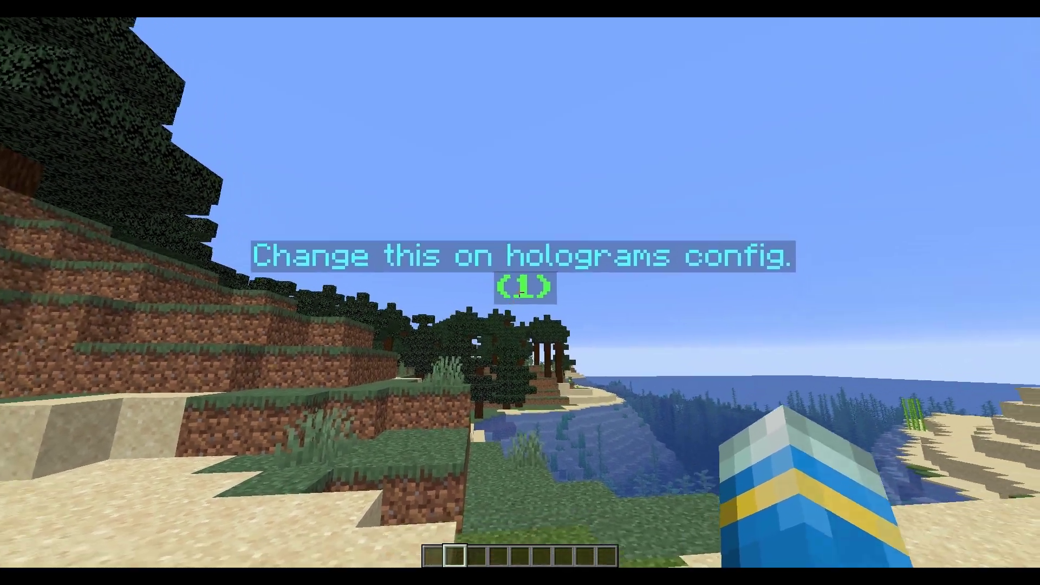
{"action": "right_click", "coordinate": [519, 293]}
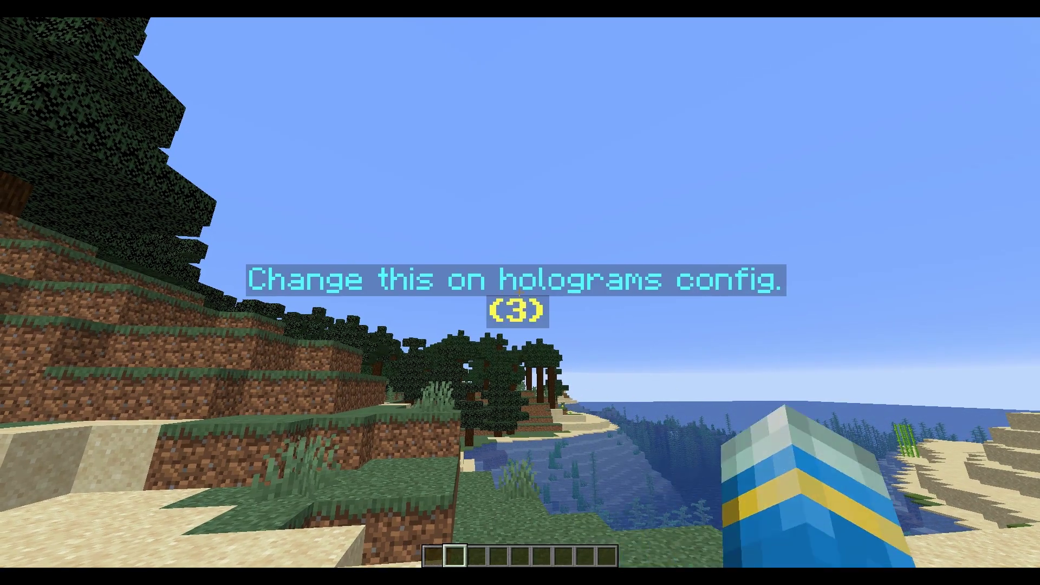
Go to the Example hologram by the hillside and switch it back and forth between its Hologram #1 and #2 pages
{"action": "key", "text": "w"}
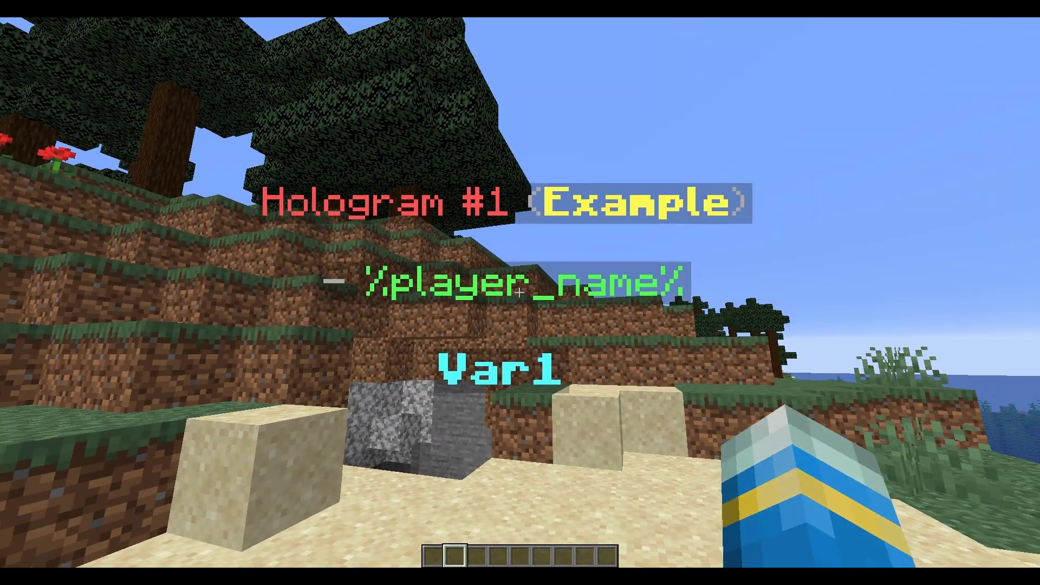
{"action": "left_click", "coordinate": [520, 292]}
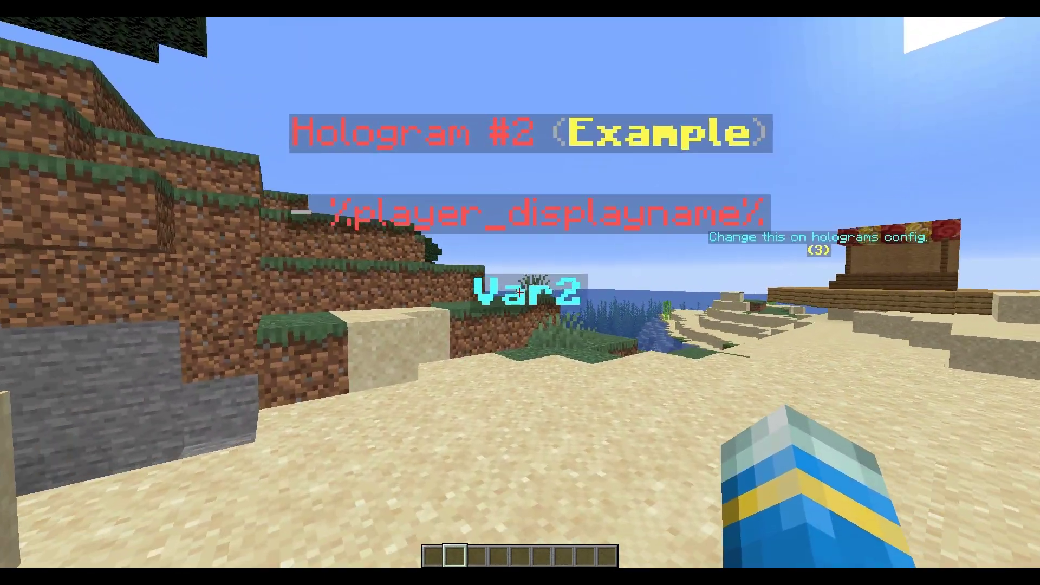
{"action": "right_click", "coordinate": [519, 292]}
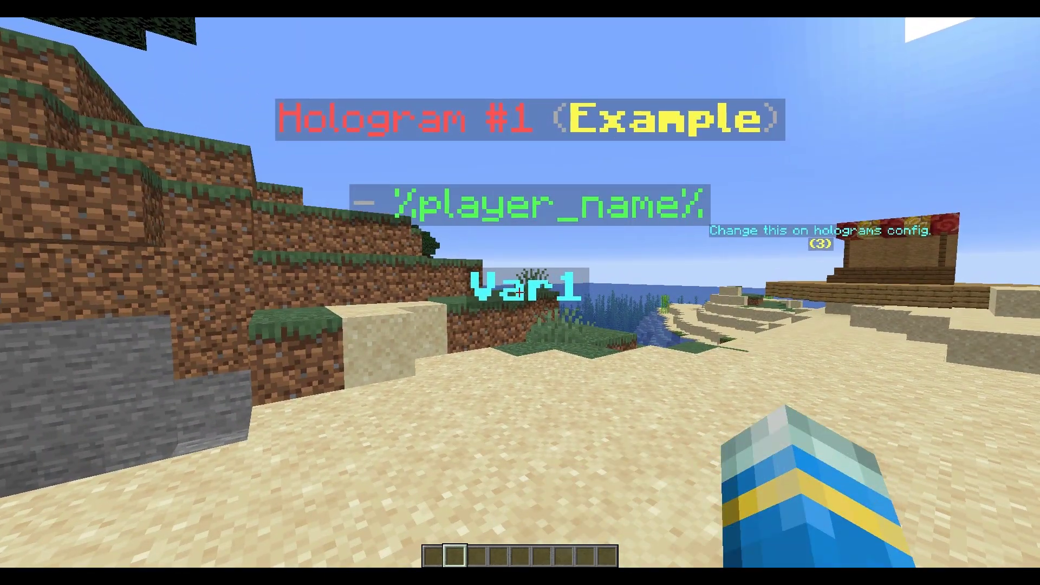
{"action": "right_click", "coordinate": [519, 293]}
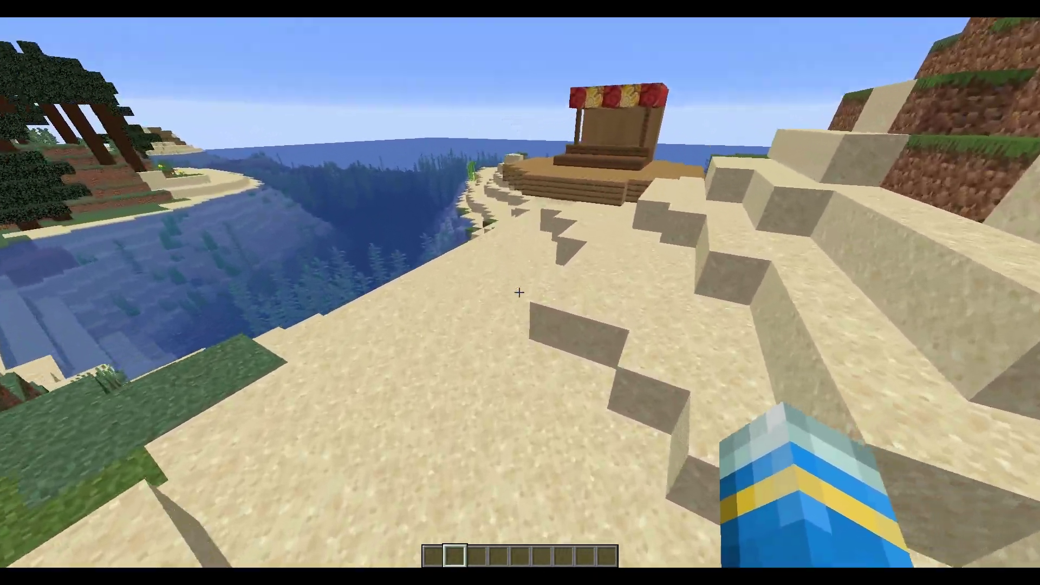
Pick the sand block and stack two of them on the beach near the water
{"action": "middle_click", "coordinate": [519, 292]}
{"action": "right_click", "coordinate": [519, 292]}
{"action": "right_click", "coordinate": [519, 292]}
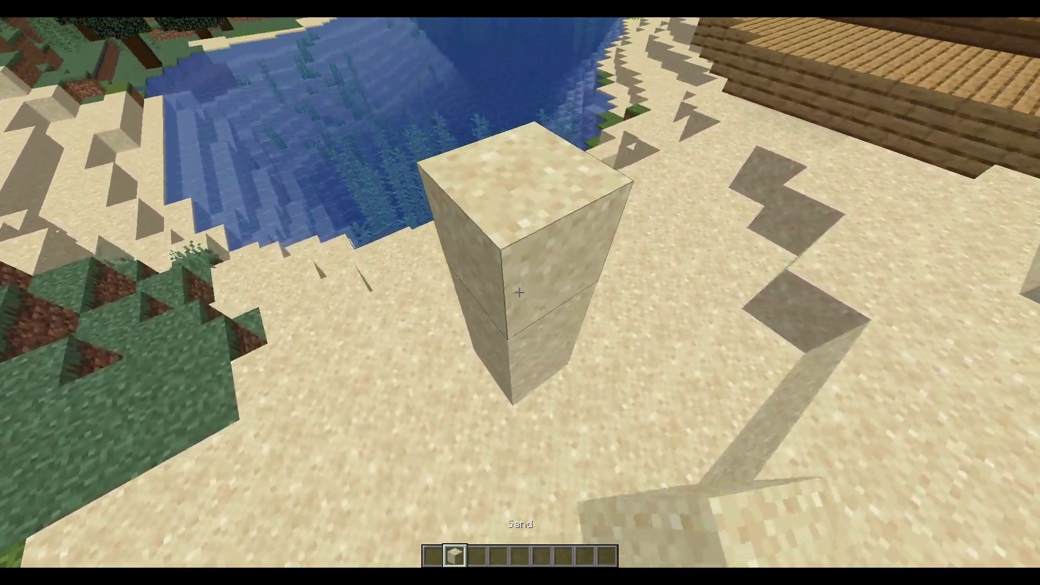
Show the FutureHolograms command help and set a new location for the "Change this on holograms config." hologram
{"action": "key", "text": "4"}
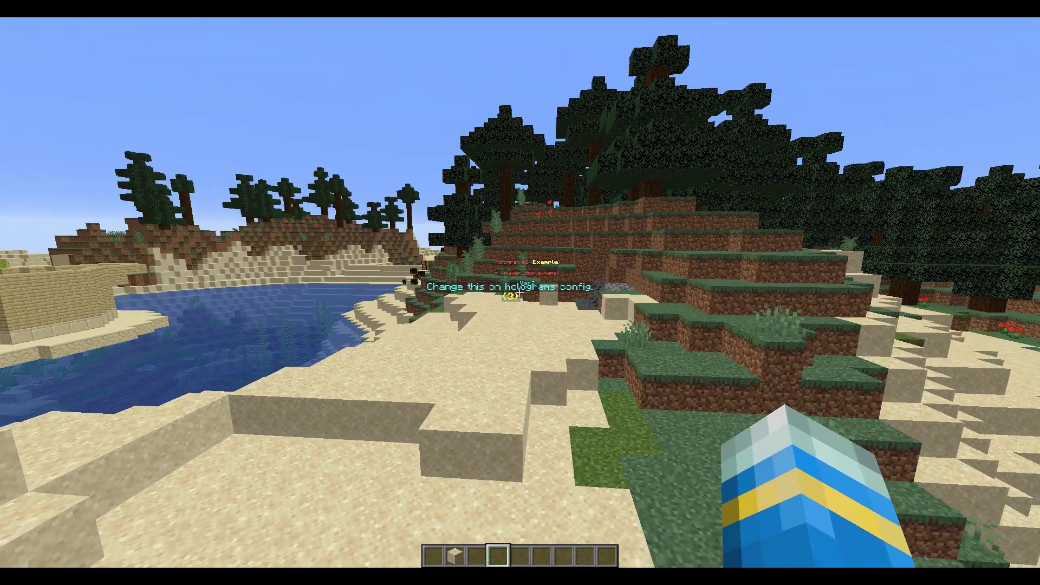
{"action": "key", "text": "slash"}
{"action": "type", "text": "fholo"}
{"action": "key", "text": "Escape"}
{"action": "key", "text": "t"}
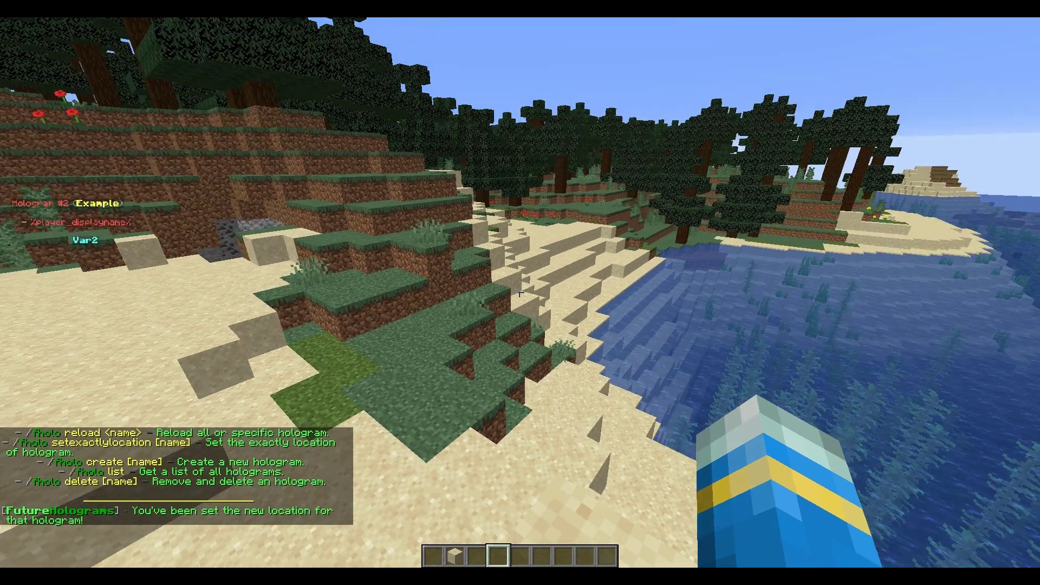
{"action": "left_click", "coordinate": [519, 292]}
{"action": "left_click", "coordinate": [520, 293]}
{"action": "left_click", "coordinate": [520, 293]}
{"action": "key", "text": "s"}
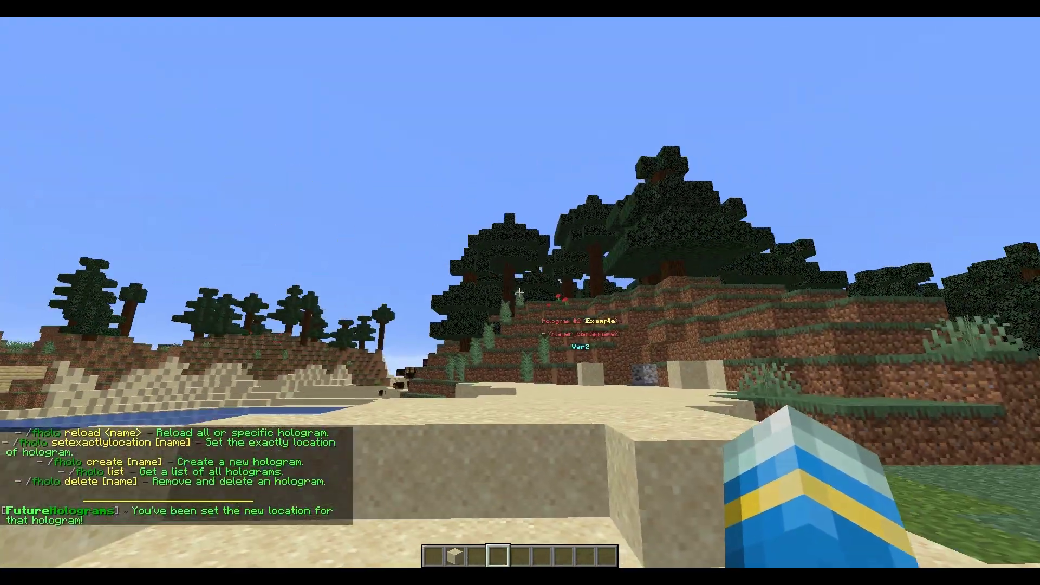
Create a new hologram with the command /fholo create serverminer
{"action": "key", "text": "slash"}
{"action": "type", "text": "f"}
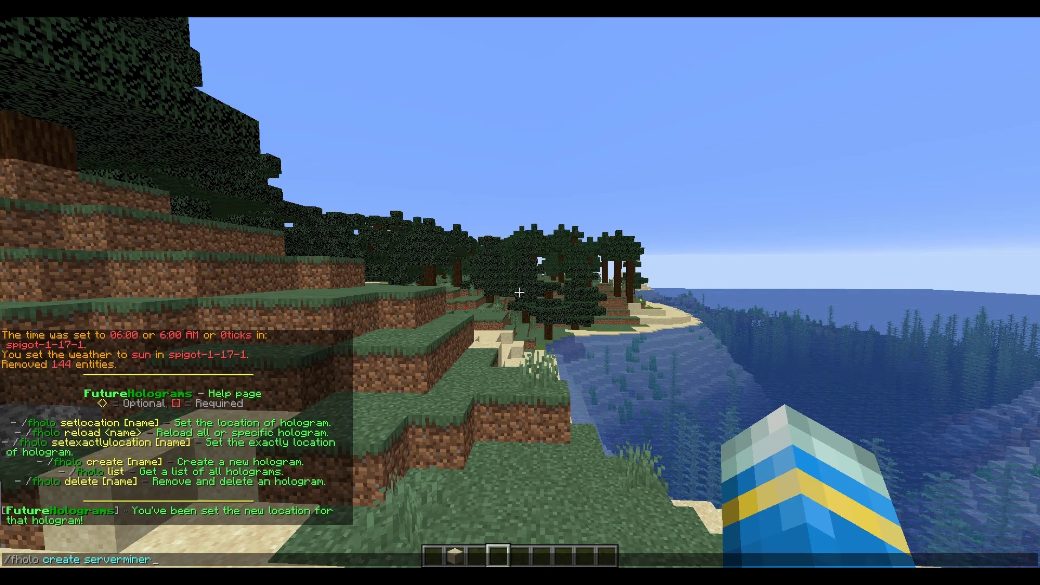
{"action": "type", "text": "holo create serverminer"}
{"action": "key", "text": "Return"}
Move around the newly created serverminer hologram to examine its default text from different positions
{"action": "left_click", "coordinate": [519, 292]}
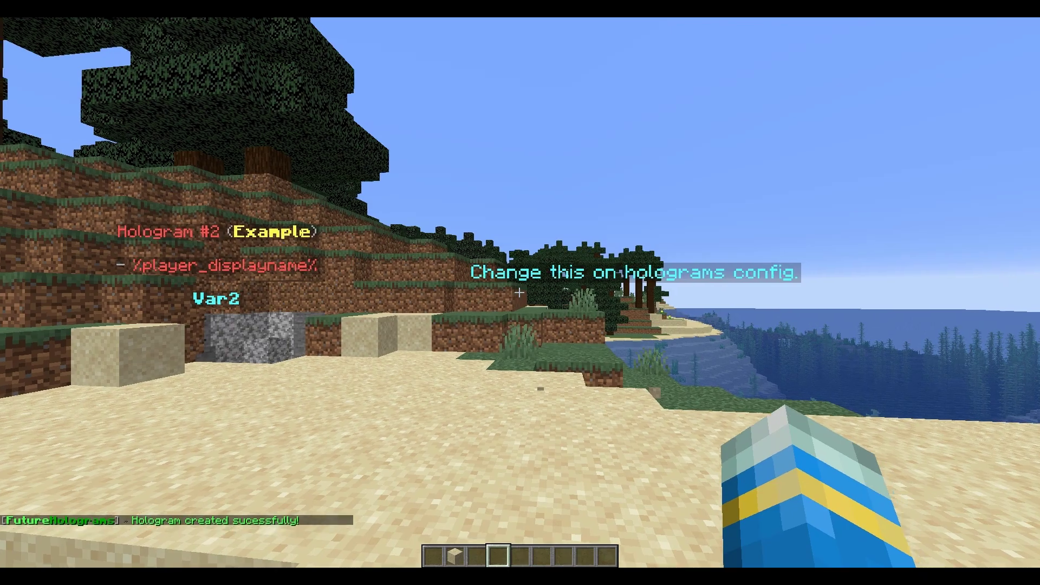
{"action": "key", "text": "w"}
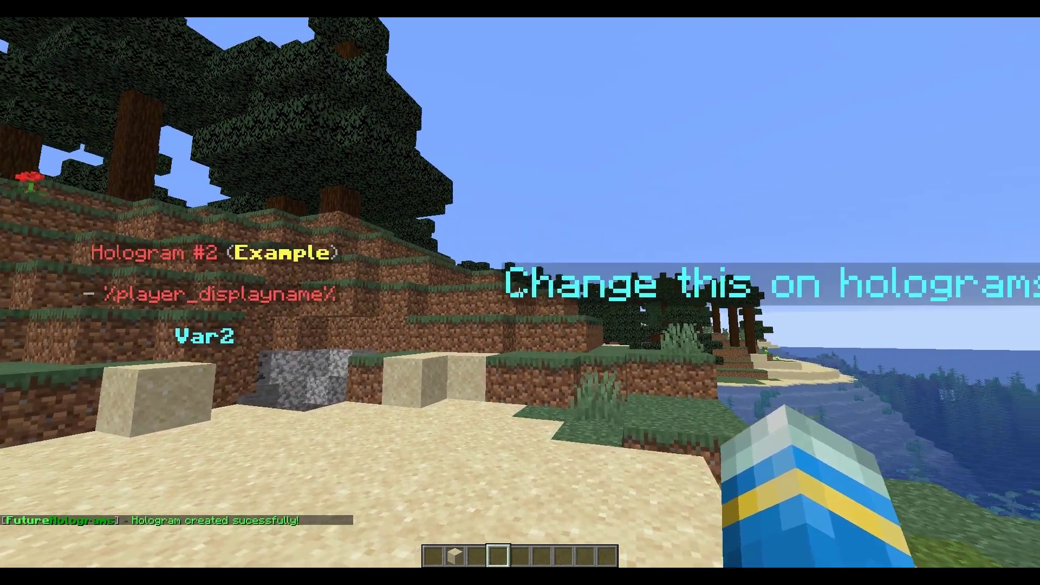
{"action": "key", "text": "d"}
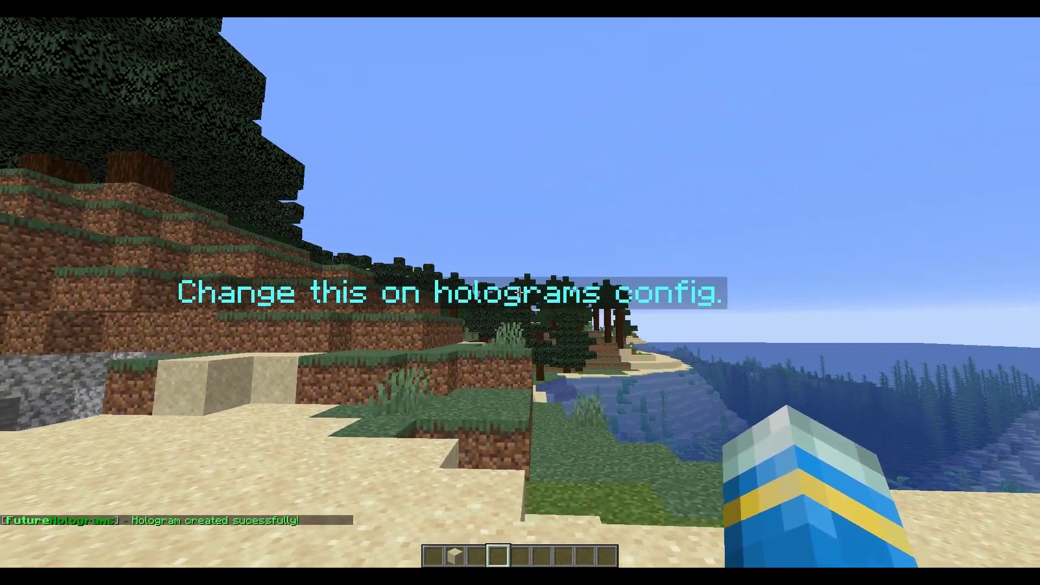
{"action": "key", "text": "s"}
{"action": "key", "text": "w"}
{"action": "key", "text": "a"}
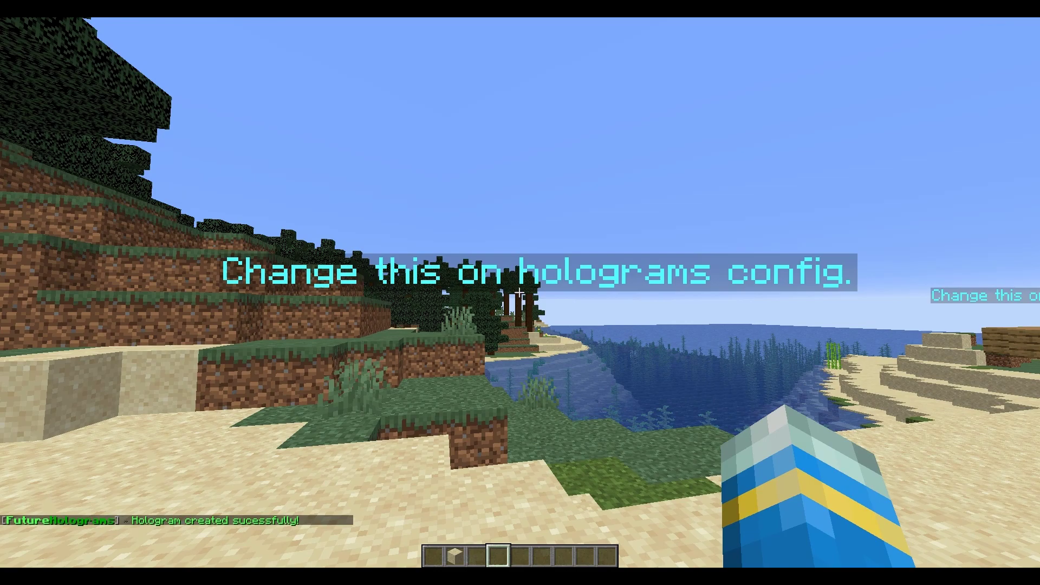
List all existing holograms with the command /fholo list
{"action": "type", "text": "t"}
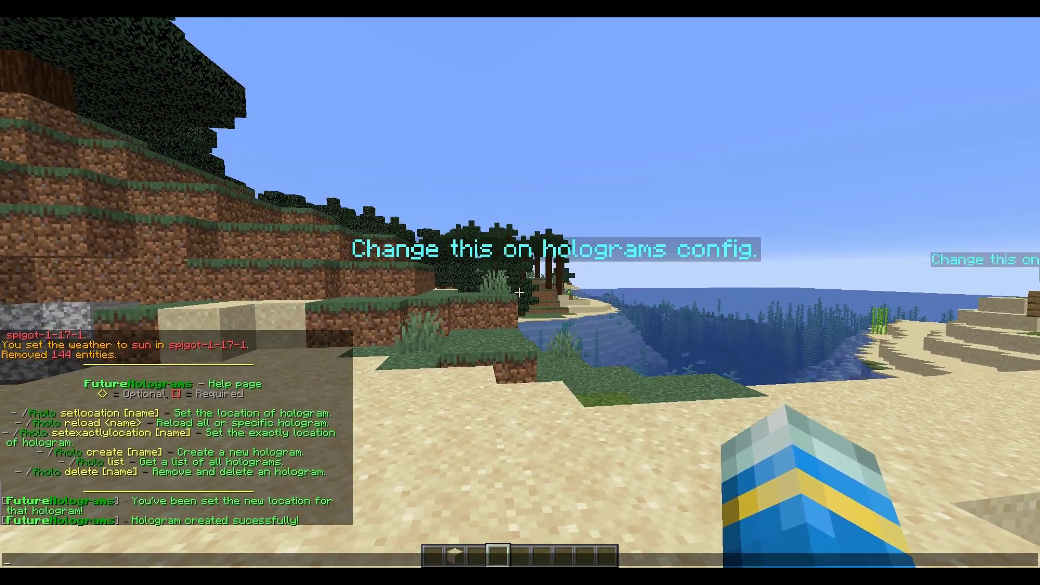
{"action": "type", "text": "/fholo"}
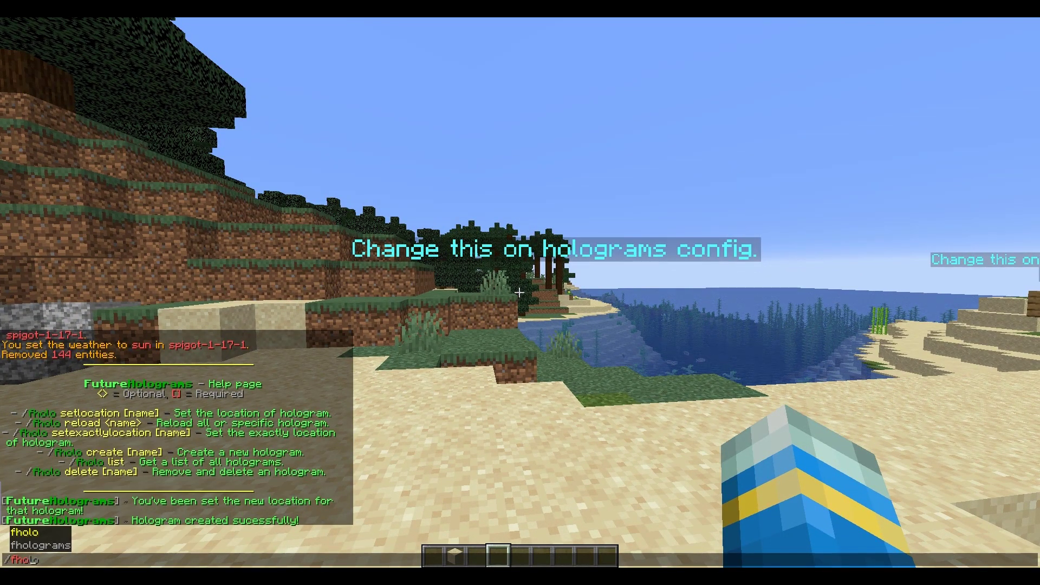
{"action": "type", "text": " list"}
{"action": "key", "text": "Return"}
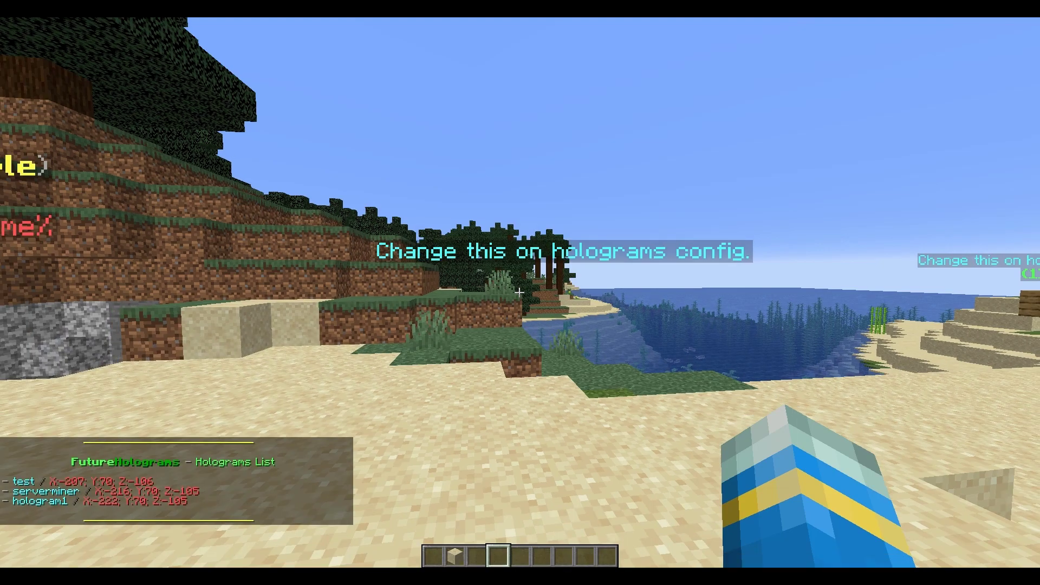
Create another hologram named test1 at the current position with the fholo command
{"action": "key", "text": "t"}
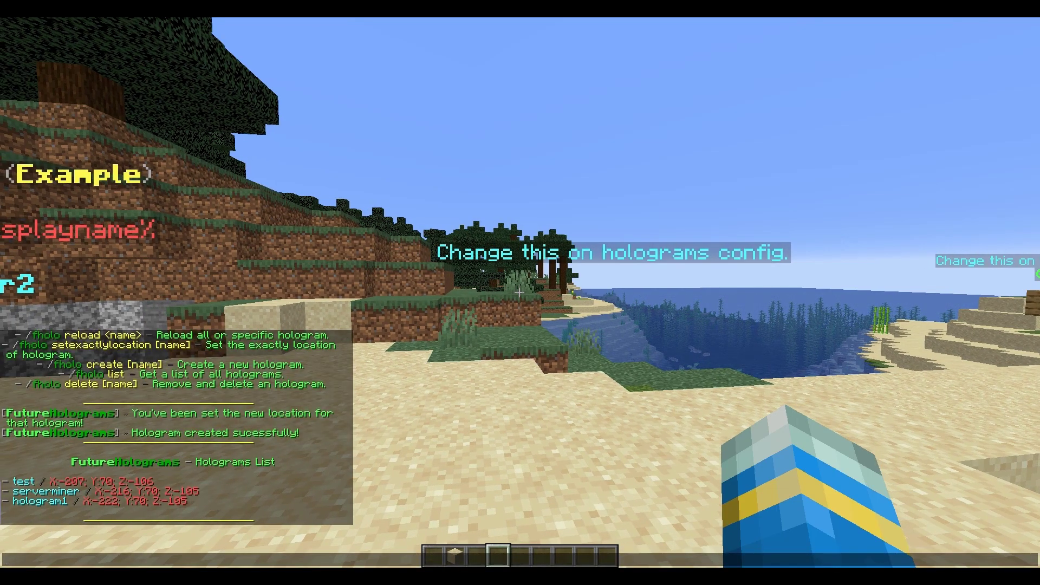
{"action": "type", "text": "/f"}
{"action": "key", "text": "BackSpace"}
{"action": "type", "text": "fo"}
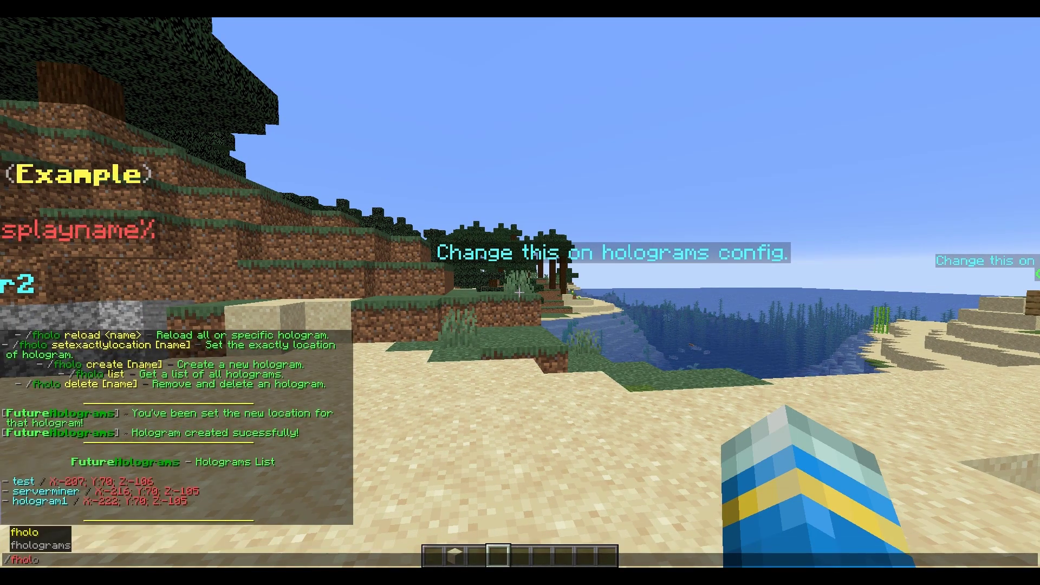
{"action": "key", "text": "Return"}
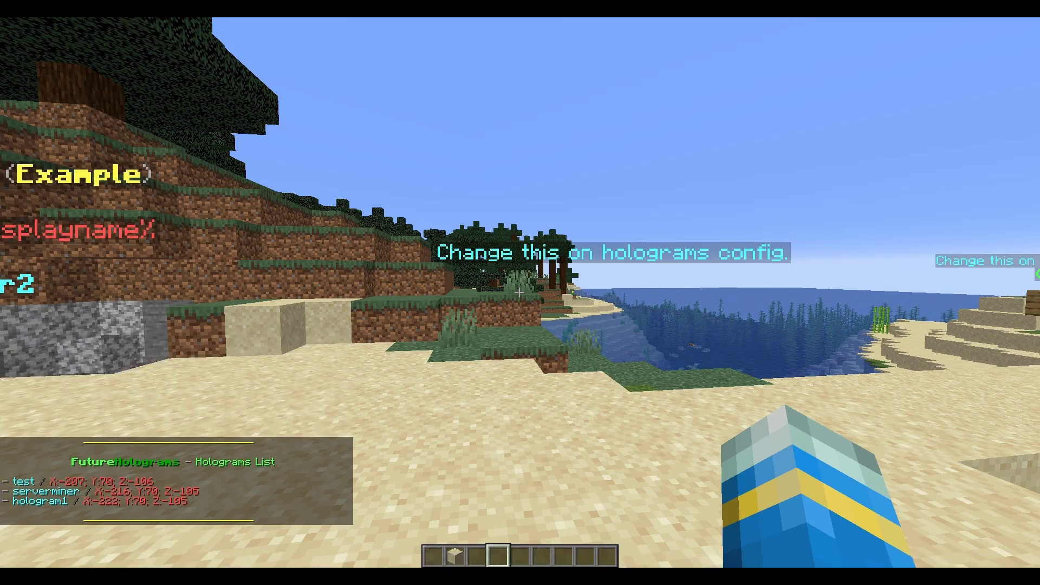
Delete the test1 hologram with the /fholo delete command, then back away to view the remaining holograms
{"action": "key", "text": "slash"}
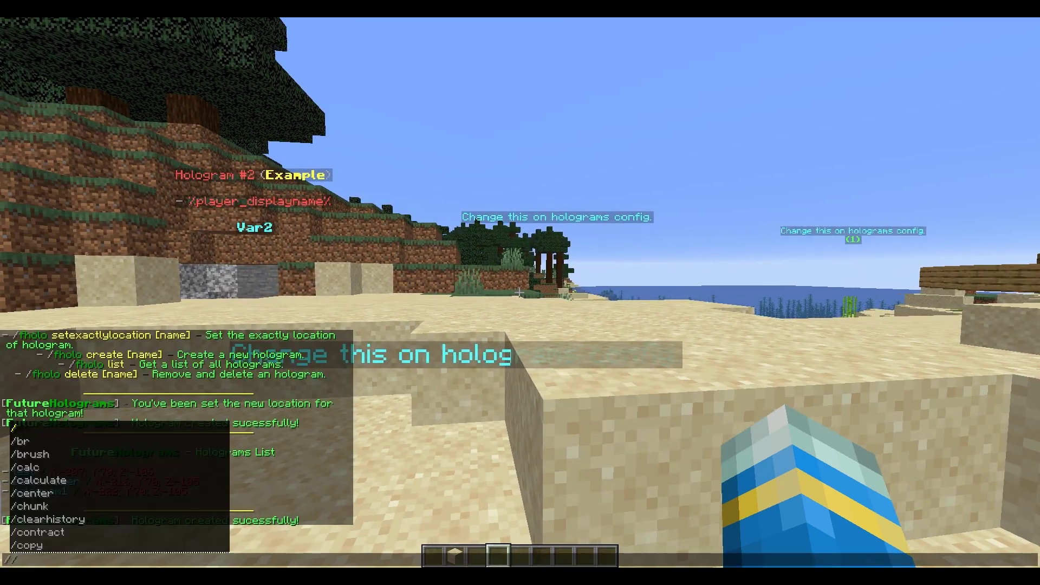
{"action": "type", "text": "fholo delete"}
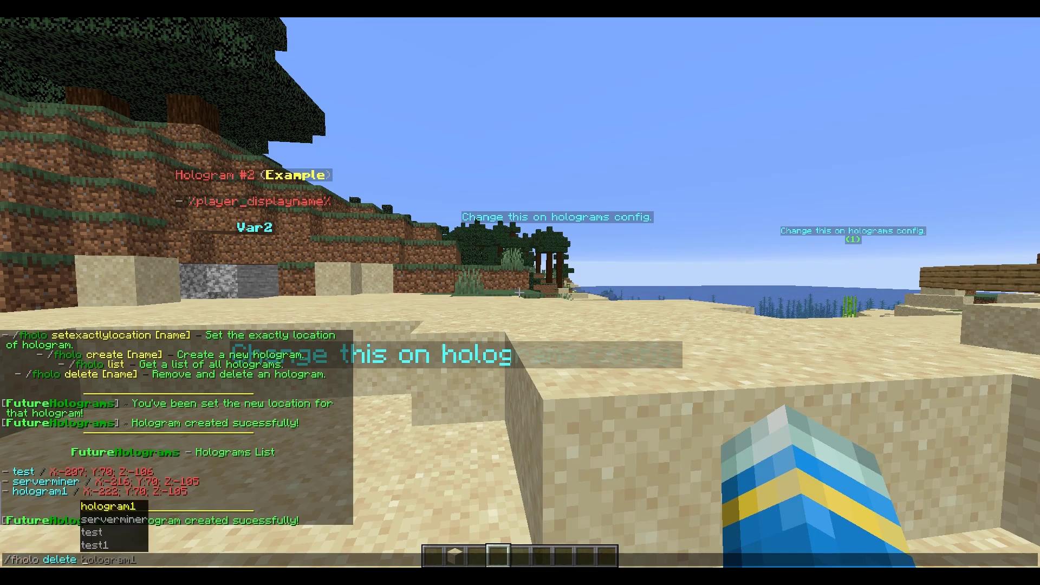
{"action": "key", "text": "Down"}
{"action": "key", "text": "Down"}
{"action": "key", "text": "Down"}
{"action": "key", "text": "Tab"}
{"action": "key", "text": "Return"}
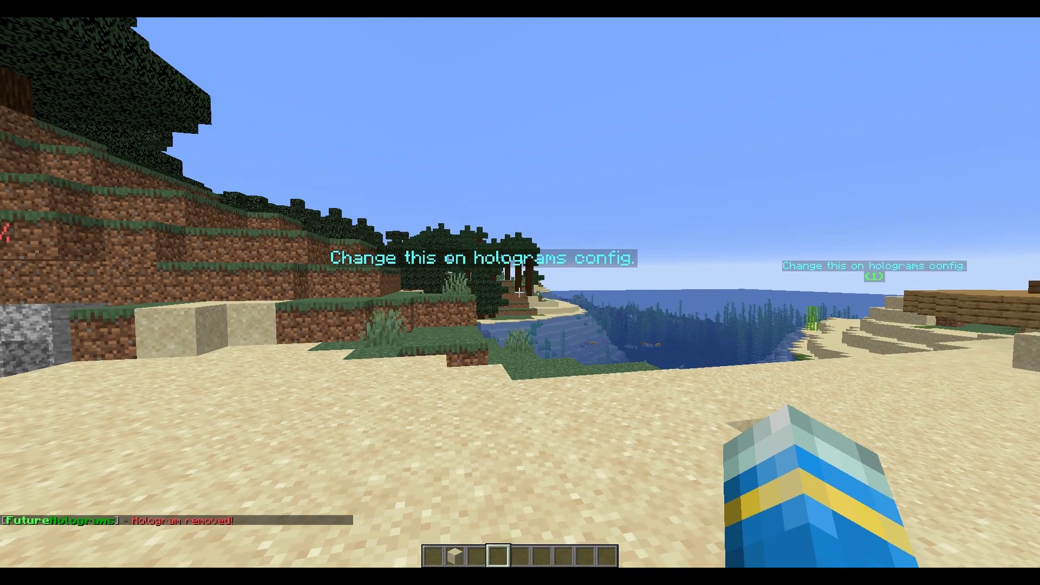
{"action": "key", "text": "space"}
{"action": "key", "text": "space"}
{"action": "key", "text": "s"}
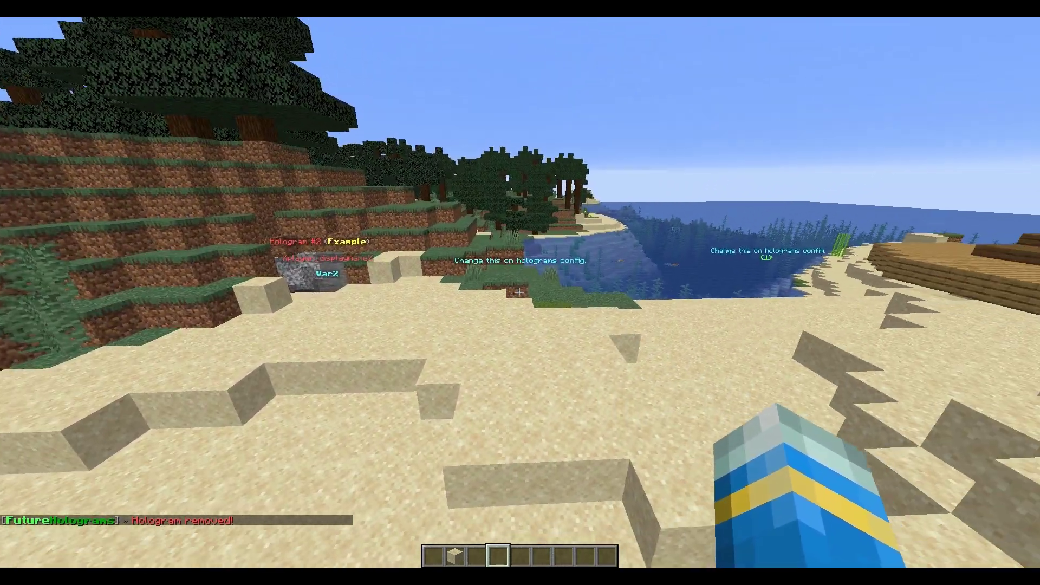
{"action": "key", "text": "w"}
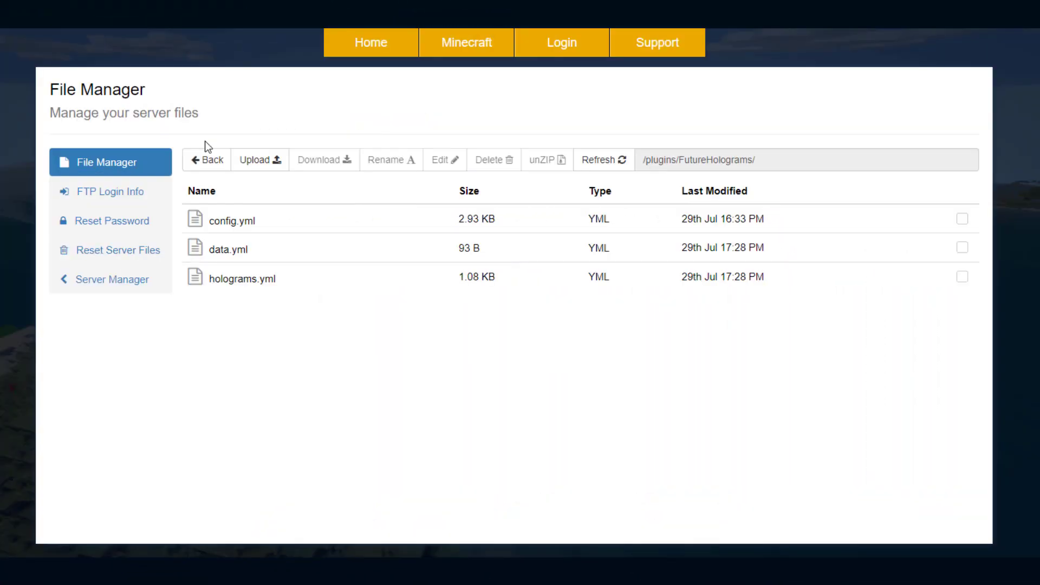
Switch to the server's File Manager, review the message settings in FutureHolograms' config.yml and return to the plugin's file list
{"action": "double_click", "coordinate": [261, 227]}
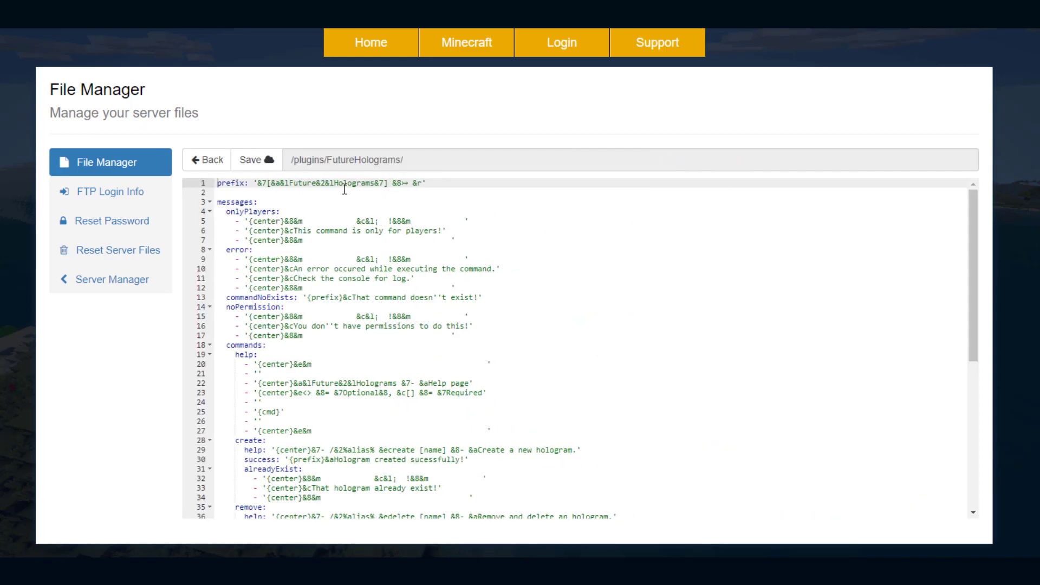
{"action": "scroll", "coordinate": [285, 218], "scroll_direction": "down", "scroll_amount": 8}
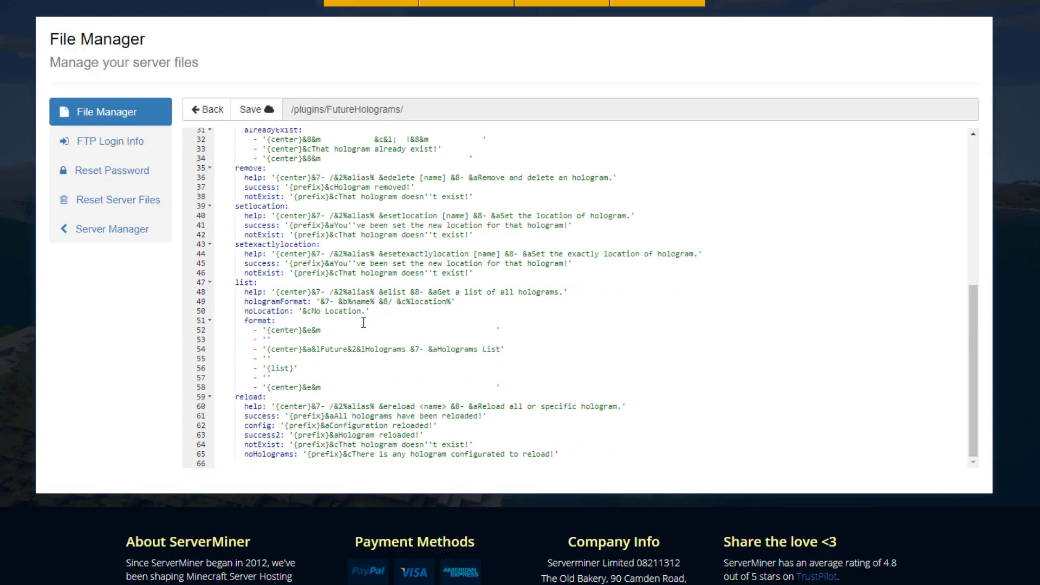
{"action": "scroll", "coordinate": [85, 280], "scroll_direction": "up", "scroll_amount": 3}
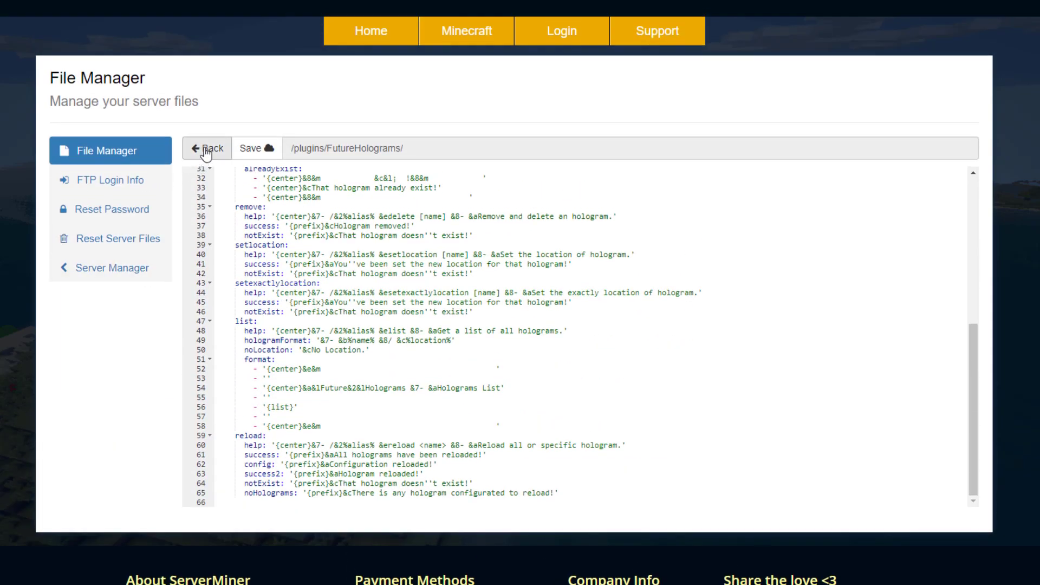
{"action": "left_click", "coordinate": [206, 151]}
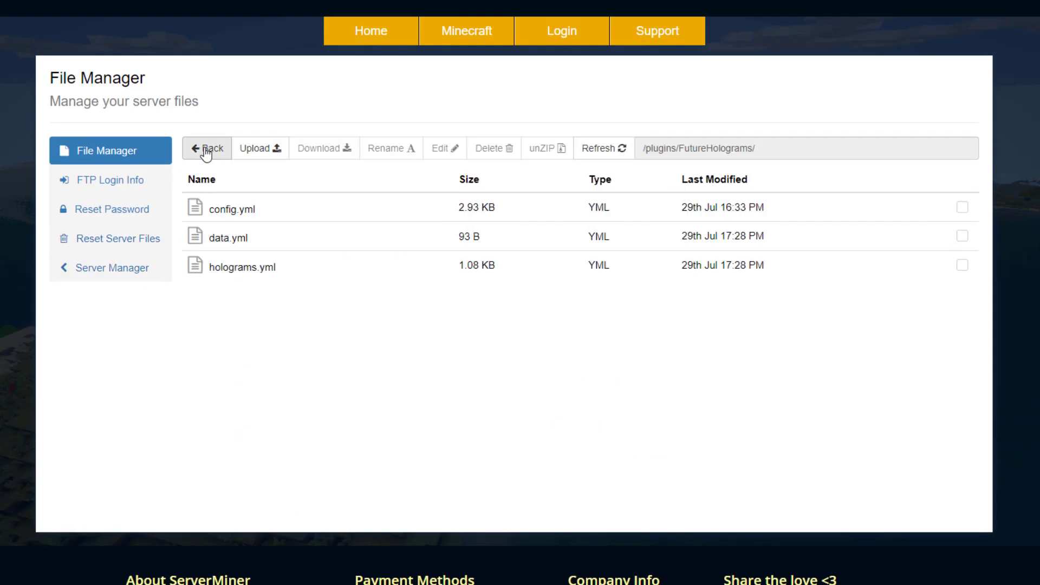
Open holograms.yml and look through the hologram1, test and serverminer definitions
{"action": "double_click", "coordinate": [299, 270]}
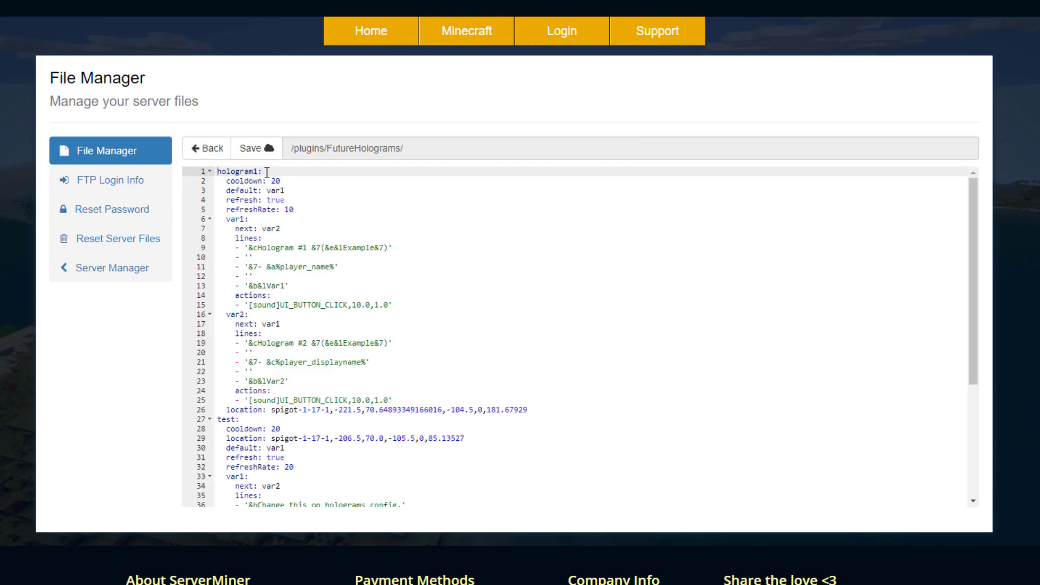
{"action": "scroll", "coordinate": [293, 282], "scroll_direction": "down", "scroll_amount": 5}
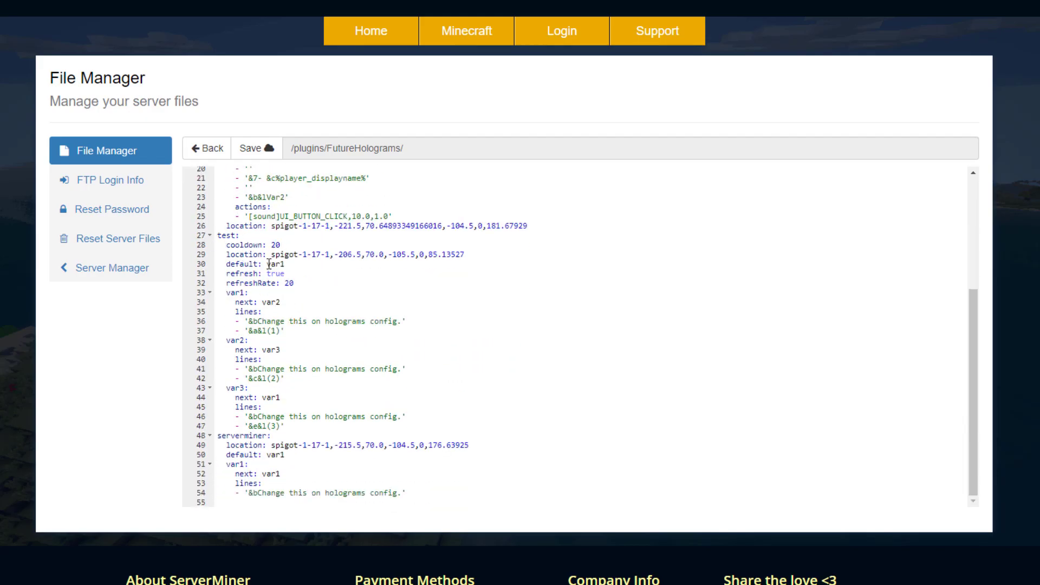
{"action": "scroll", "coordinate": [292, 336], "scroll_direction": "down", "scroll_amount": 3}
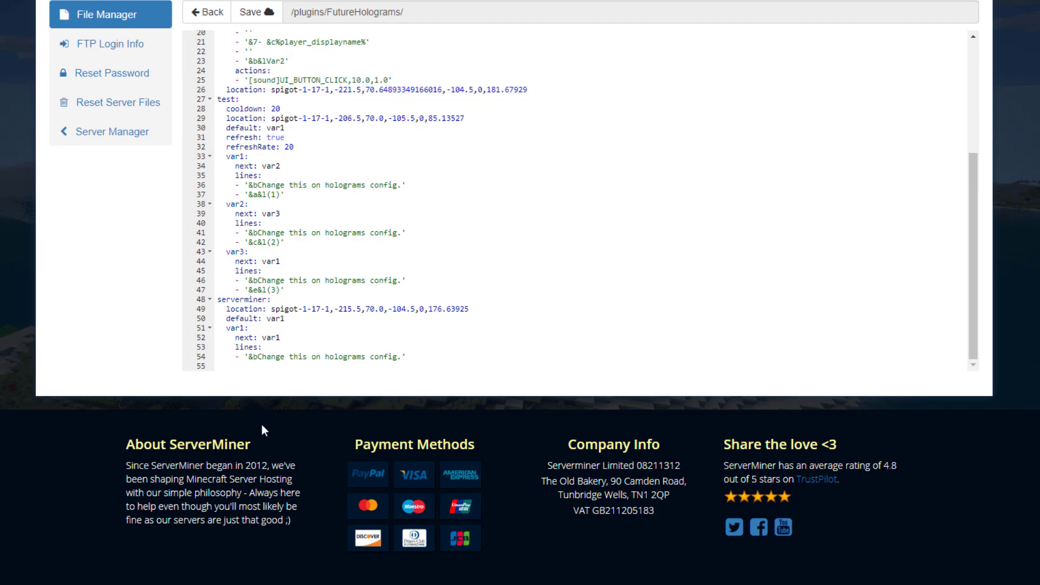
{"action": "scroll", "coordinate": [130, 357], "scroll_direction": "up", "scroll_amount": 3}
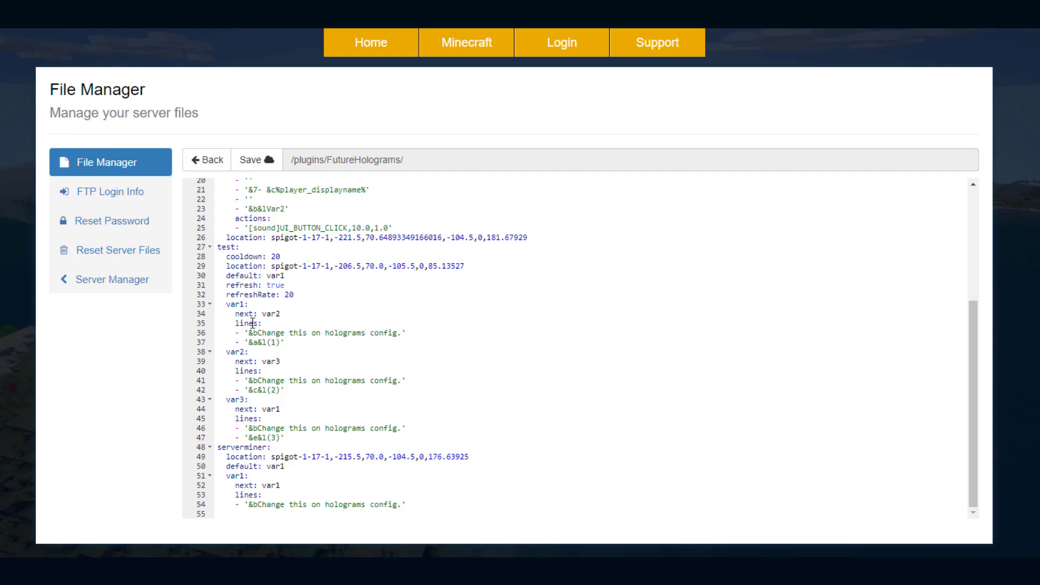
{"action": "scroll", "coordinate": [294, 323], "scroll_direction": "up", "scroll_amount": 1}
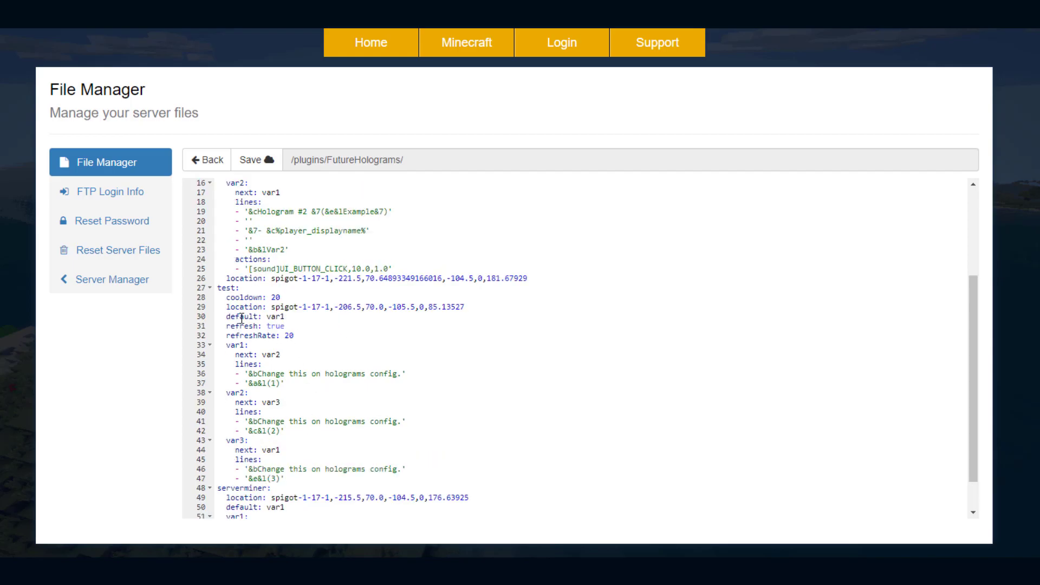
Examine the test hologram's location, default variant, var1 block, and refresh and refreshRate settings
{"action": "left_click_drag", "start_coordinate": [271, 307], "coordinate": [326, 307]}
{"action": "left_click", "coordinate": [452, 306]}
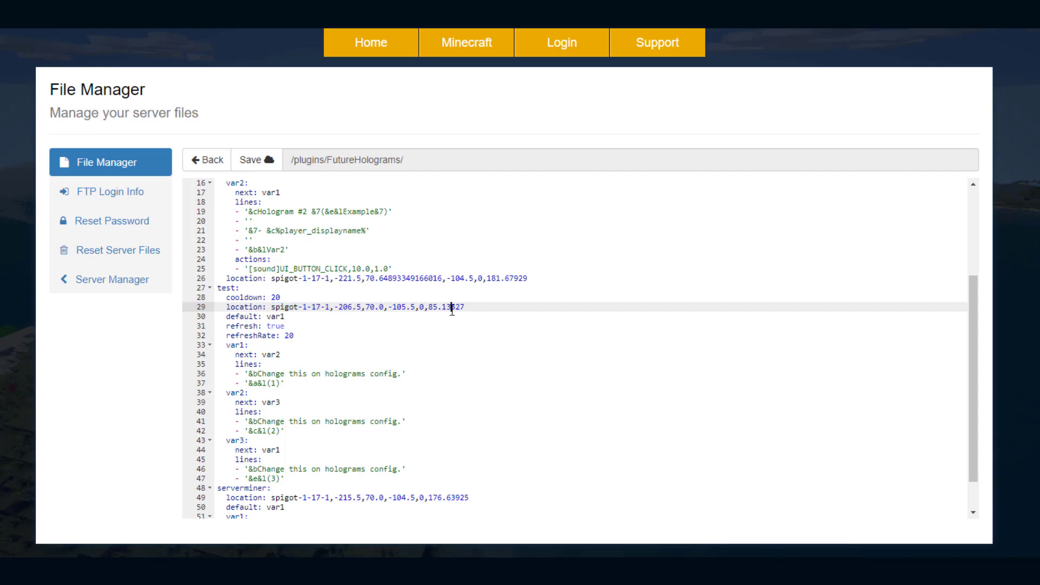
{"action": "scroll", "coordinate": [333, 328], "scroll_direction": "down", "scroll_amount": 1}
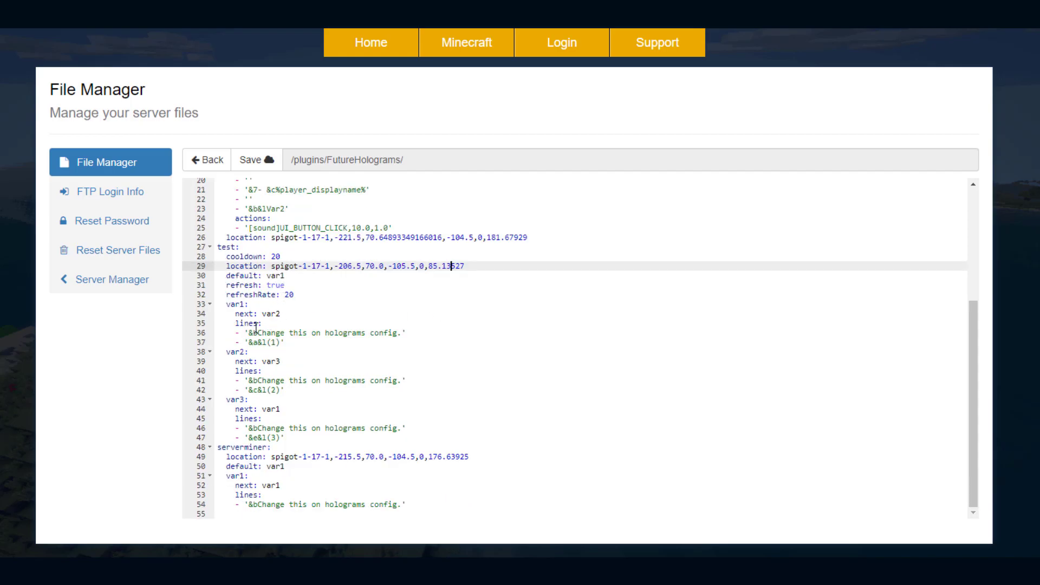
{"action": "left_click", "coordinate": [271, 276]}
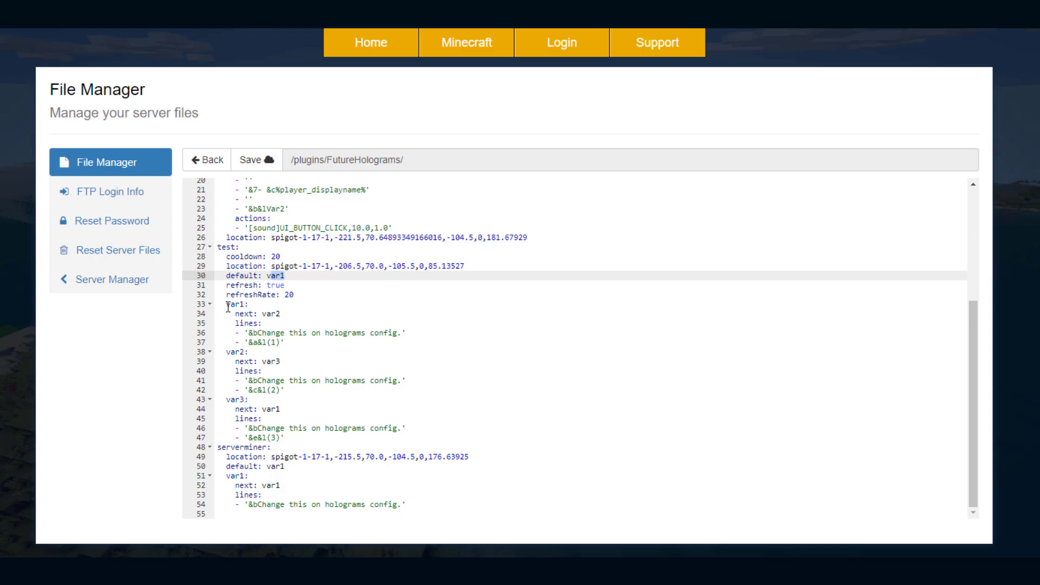
{"action": "left_click_drag", "start_coordinate": [225, 304], "coordinate": [291, 344]}
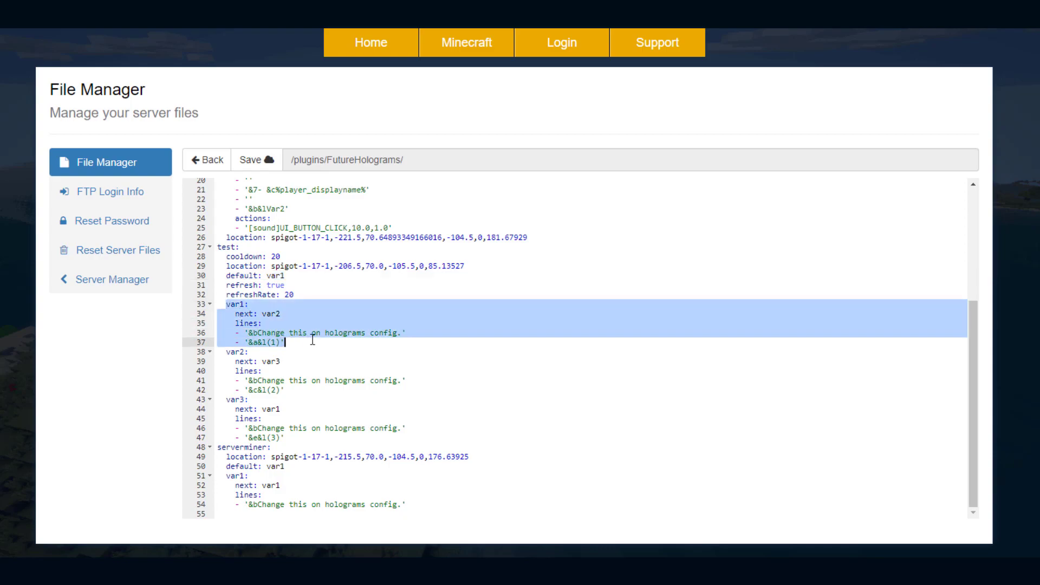
{"action": "left_click", "coordinate": [298, 346]}
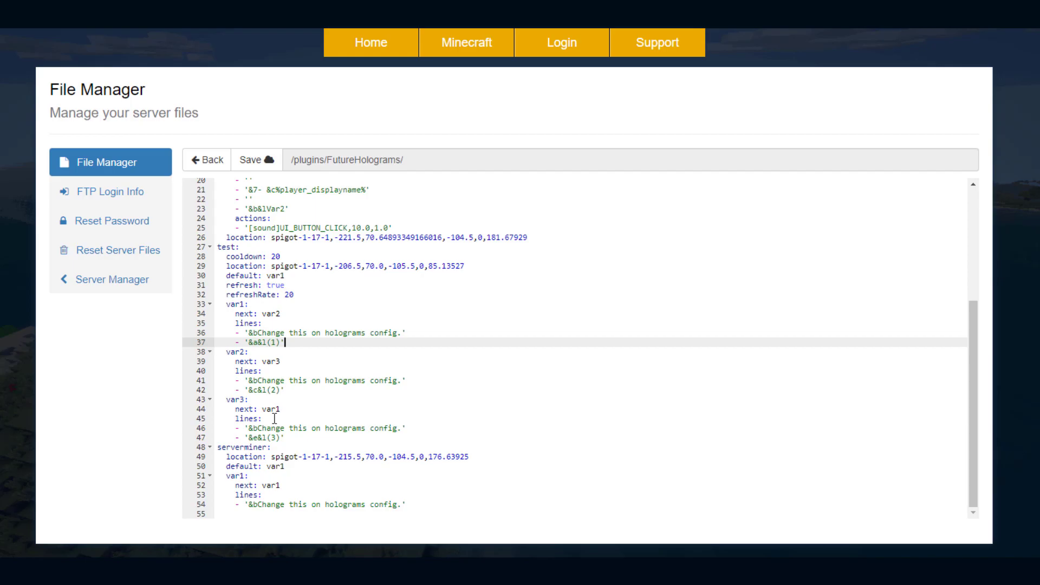
{"action": "scroll", "coordinate": [274, 419], "scroll_direction": "up", "scroll_amount": 2}
{"action": "left_click_drag", "start_coordinate": [296, 335], "coordinate": [224, 327]}
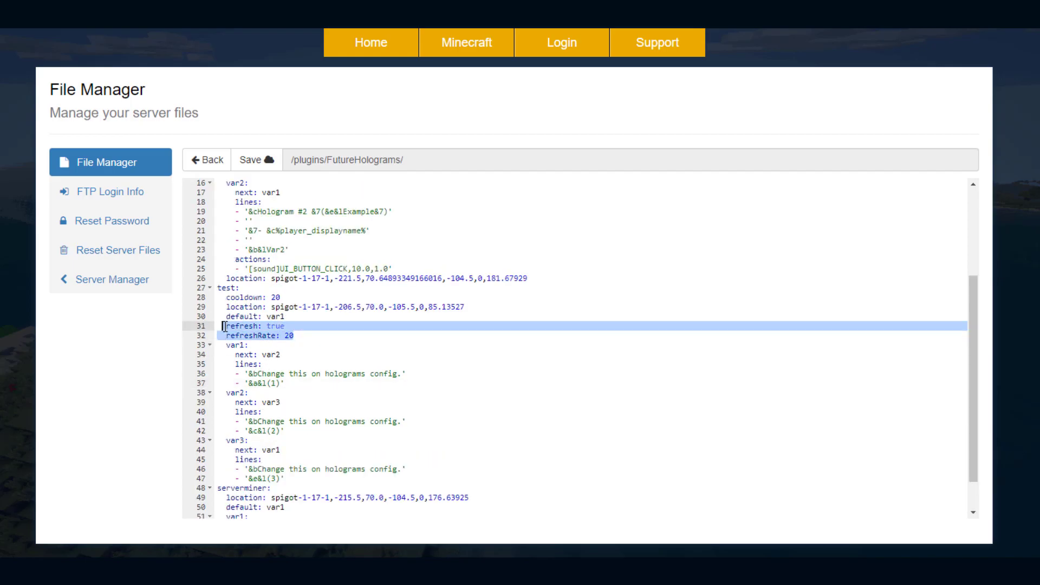
{"action": "left_click", "coordinate": [302, 345]}
Examine the sound action in hologram1's var2 block, including its two numeric parameters
{"action": "scroll", "coordinate": [358, 440], "scroll_direction": "up", "scroll_amount": 5}
{"action": "left_click_drag", "start_coordinate": [400, 411], "coordinate": [215, 402]}
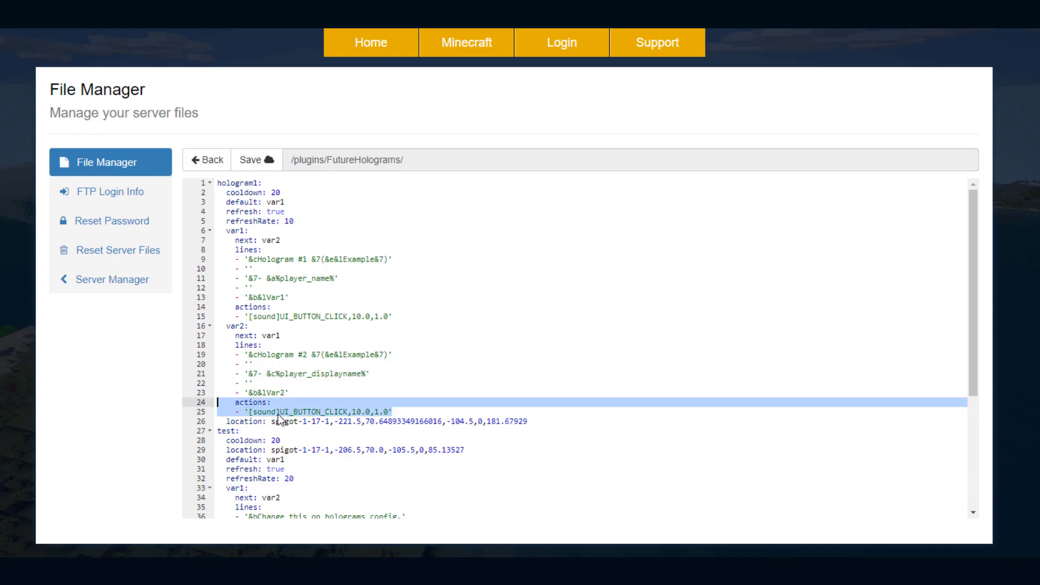
{"action": "left_click", "coordinate": [367, 412]}
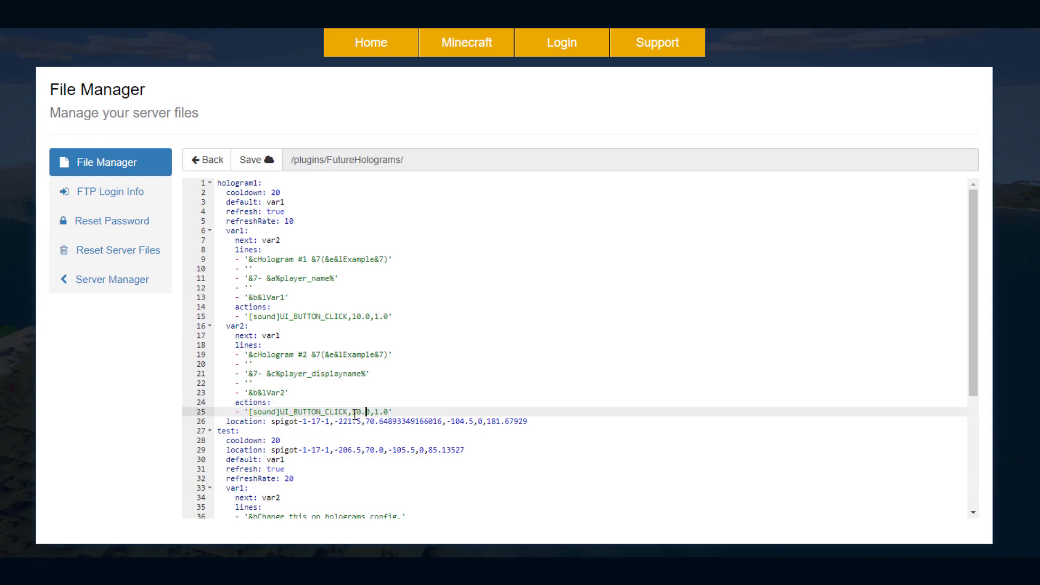
{"action": "left_click_drag", "start_coordinate": [389, 412], "coordinate": [352, 412]}
{"action": "left_click", "coordinate": [337, 400]}
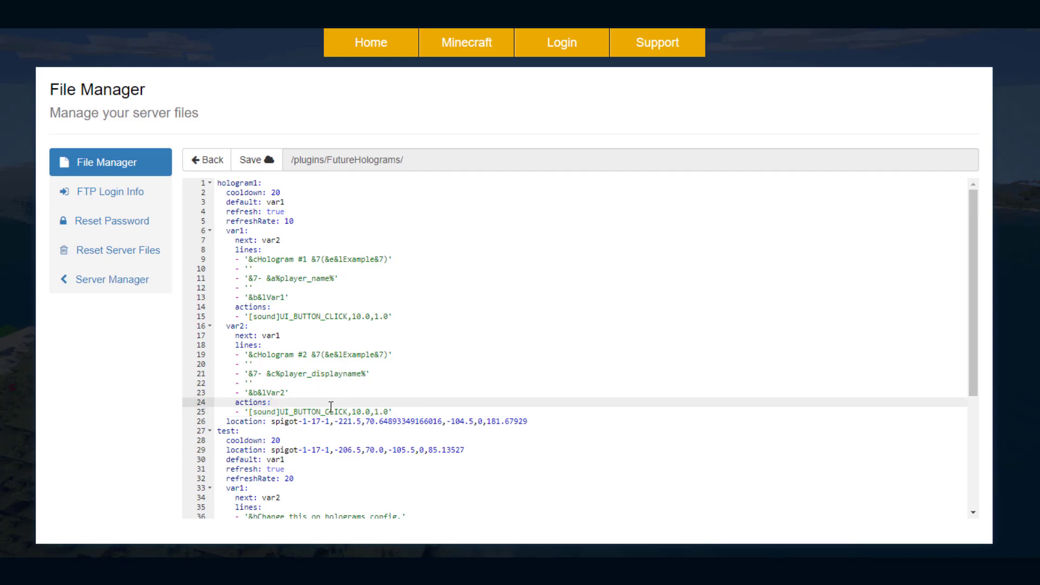
Duplicate serverminer's var1 block twice directly below the original
{"action": "scroll", "coordinate": [328, 401], "scroll_direction": "down", "scroll_amount": 5}
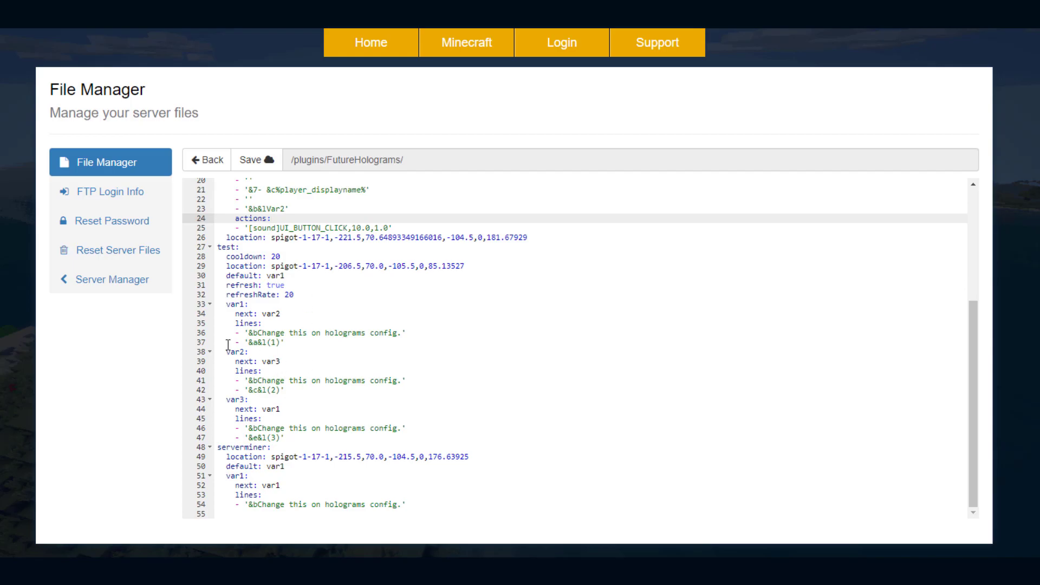
{"action": "scroll", "coordinate": [316, 405], "scroll_direction": "down", "scroll_amount": 1}
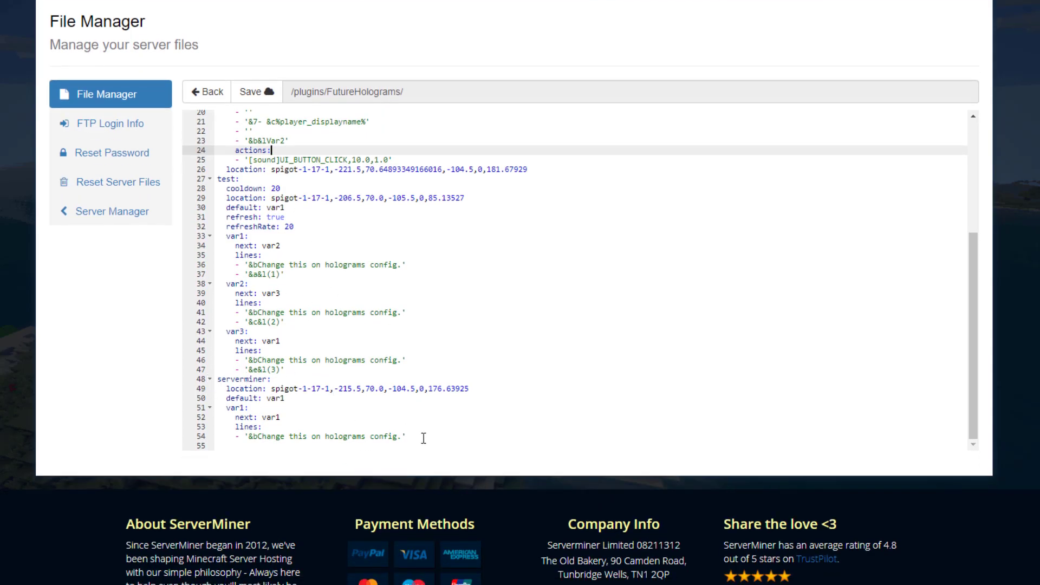
{"action": "left_click_drag", "start_coordinate": [424, 438], "coordinate": [181, 416]}
{"action": "key", "text": "ctrl+c"}
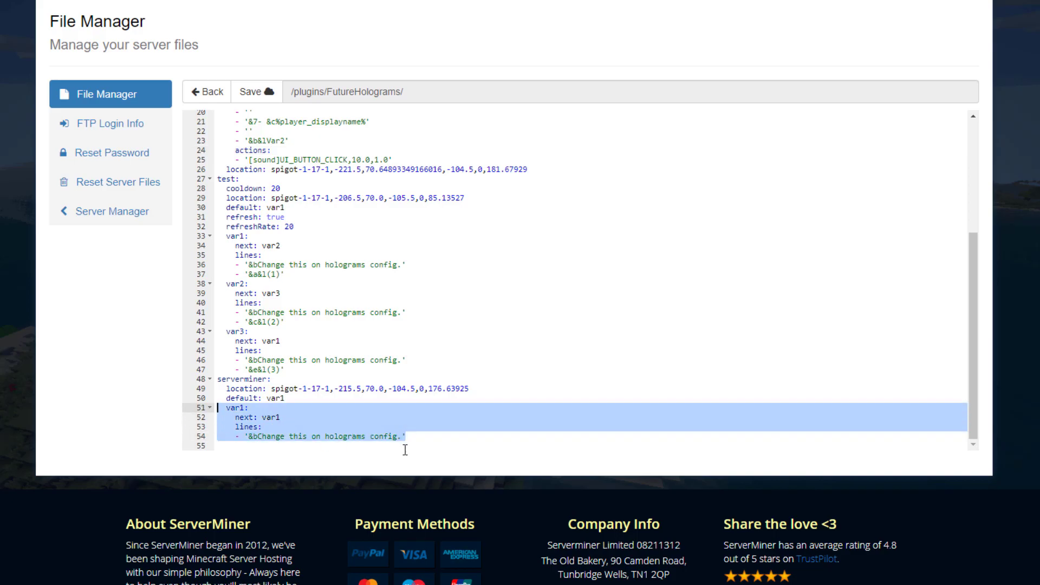
{"action": "left_click", "coordinate": [420, 440]}
{"action": "key", "text": "Return"}
{"action": "key", "text": "ctrl+v"}
{"action": "key", "text": "Return"}
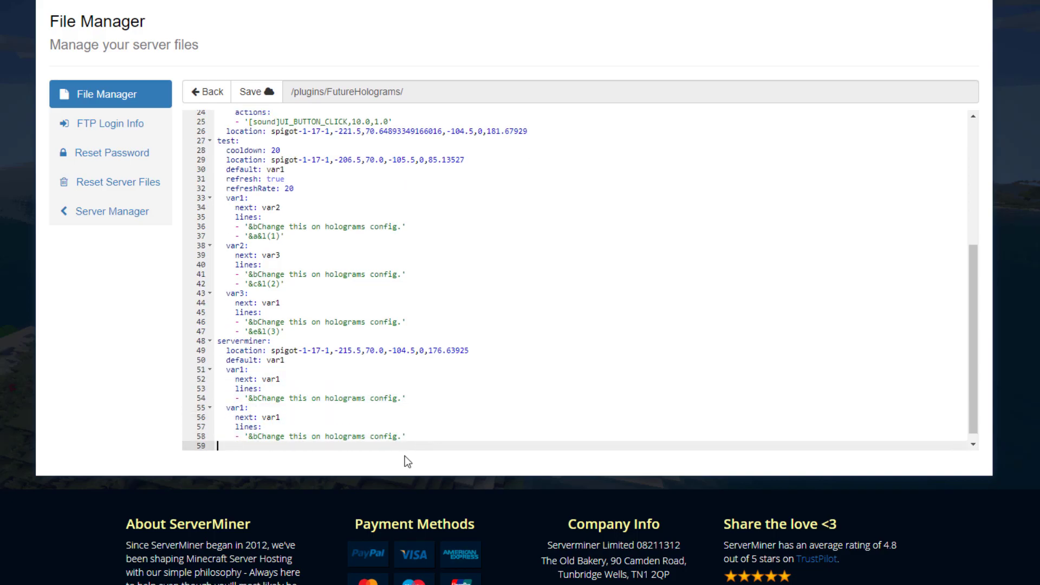
{"action": "key", "text": "ctrl+v"}
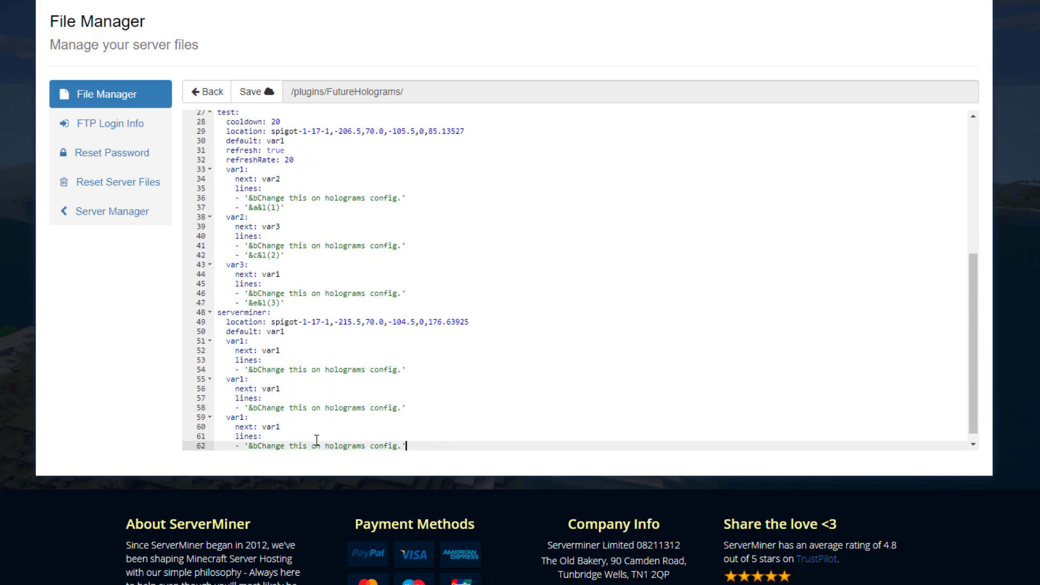
Point serverminer's var1 to var2, rename the second block var2 with next var3, and rename the third block var3
{"action": "left_click", "coordinate": [282, 350]}
{"action": "key", "text": "BackSpace"}
{"action": "type", "text": "2"}
{"action": "left_click", "coordinate": [243, 379]}
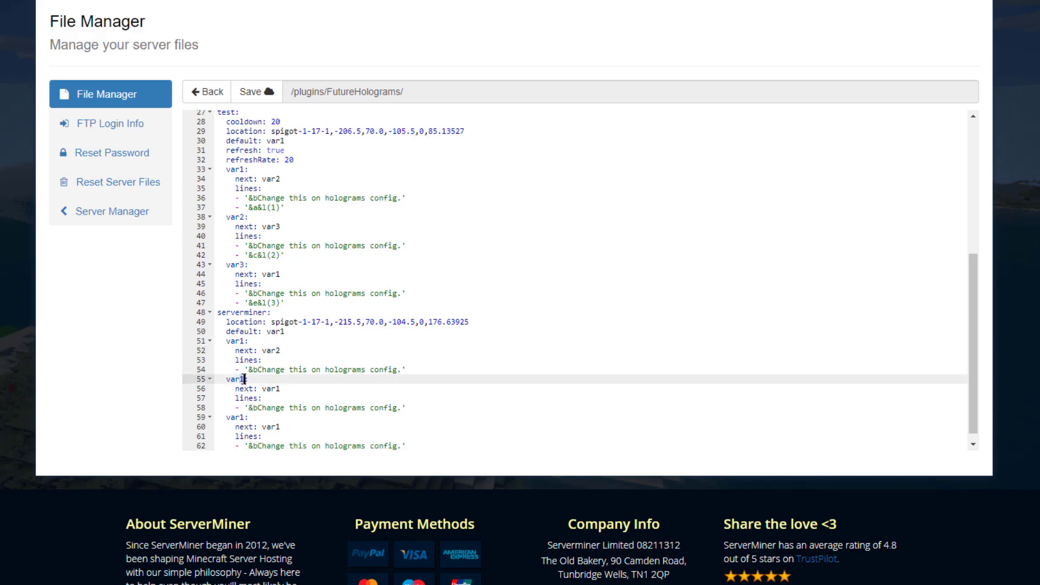
{"action": "key", "text": "BackSpace"}
{"action": "type", "text": "2"}
{"action": "left_click", "coordinate": [285, 389]}
{"action": "key", "text": "BackSpace"}
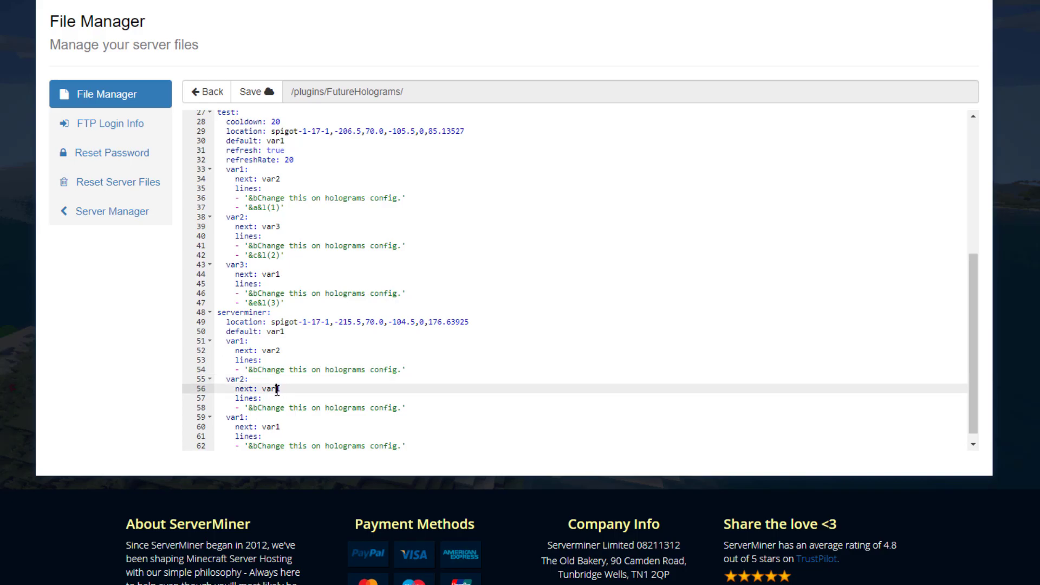
{"action": "type", "text": "3"}
{"action": "left_click", "coordinate": [245, 417]}
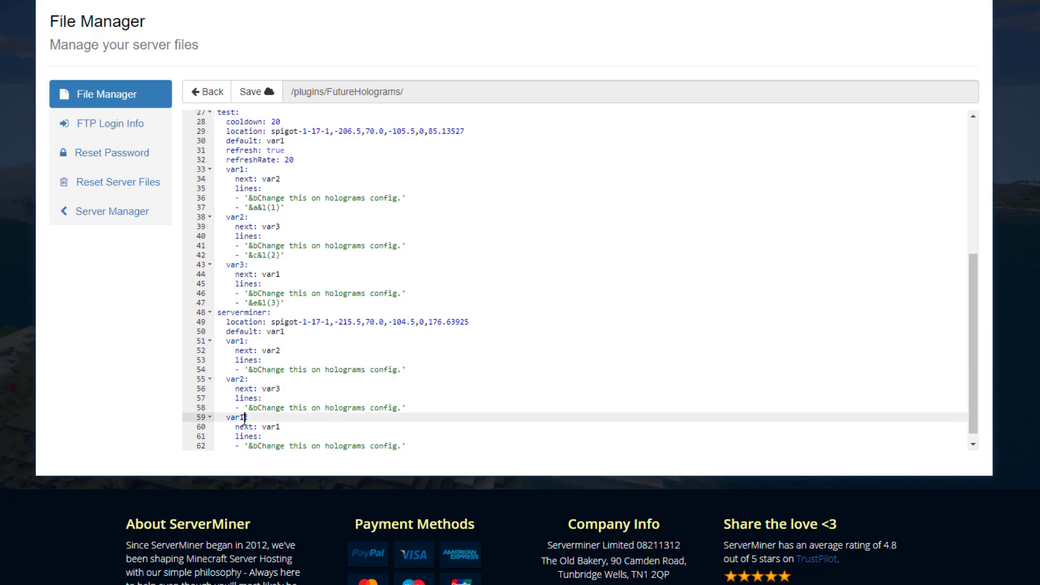
{"action": "key", "text": "BackSpace"}
{"action": "type", "text": "3"}
Add the line '&casdasdsada' below the existing text in serverminer's var1 block
{"action": "left_click", "coordinate": [413, 370]}
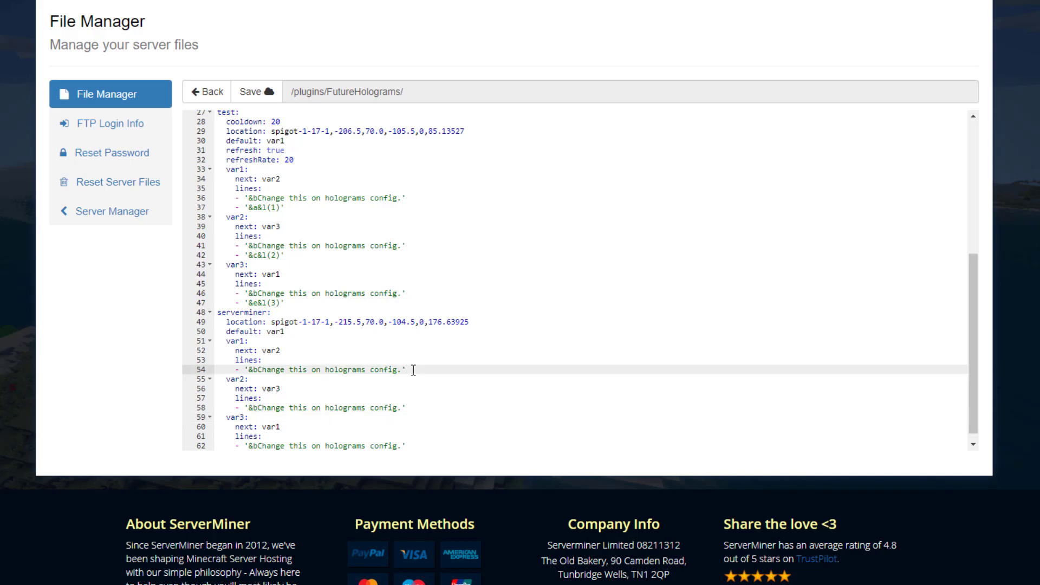
{"action": "key", "text": "Return"}
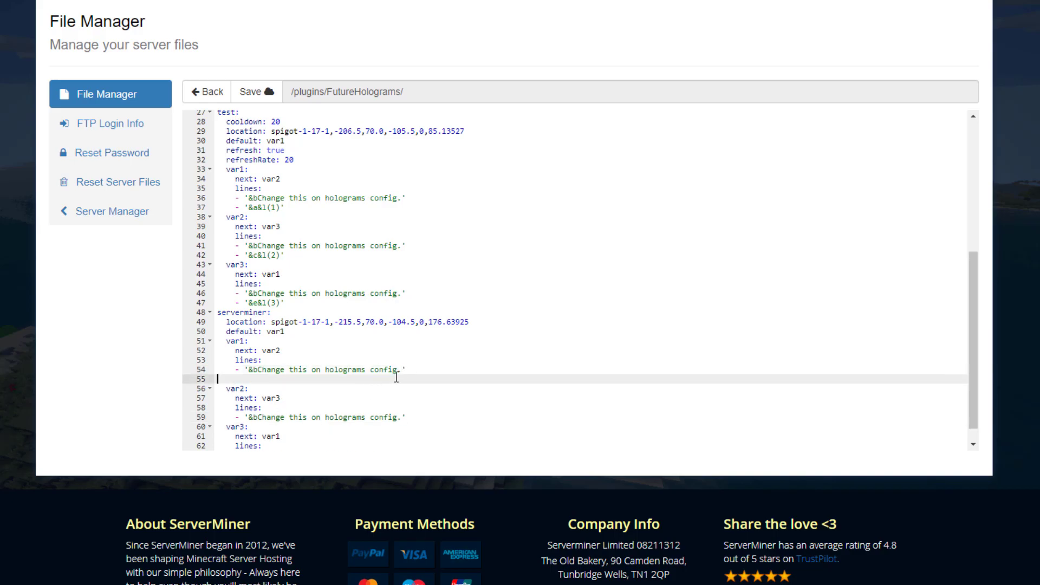
{"action": "mouse_move", "coordinate": [407, 371]}
{"action": "left_mouse_down"}
{"action": "mouse_move", "coordinate": [212, 369]}
{"action": "mouse_move", "coordinate": [402, 381]}
{"action": "left_mouse_up"}
{"action": "key", "text": "ctrl+c"}
{"action": "left_click", "coordinate": [237, 380]}
{"action": "key", "text": "ctrl+v"}
{"action": "type", "text": "asdasdsad"}
{"action": "left_click", "coordinate": [259, 381]}
{"action": "key", "text": "BackSpace"}
{"action": "type", "text": "c"}
Reuse hologram1's player-name line to add '&7- &a%player_name% hello' to serverminer's var2 and '&7- &a%kills%' to its var3
{"action": "scroll", "coordinate": [325, 399], "scroll_direction": "up", "scroll_amount": 6}
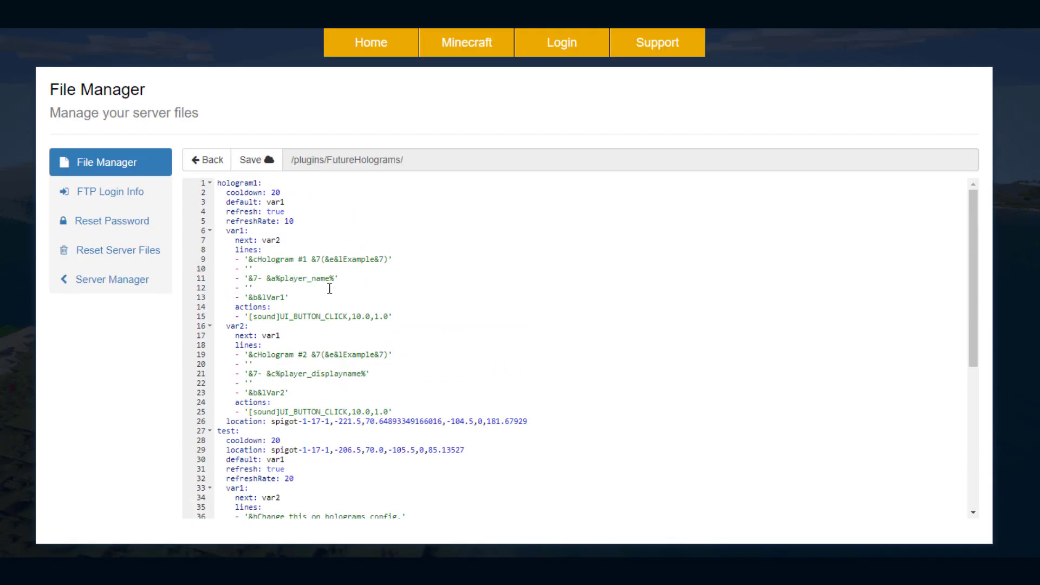
{"action": "left_click_drag", "start_coordinate": [338, 278], "coordinate": [175, 278]}
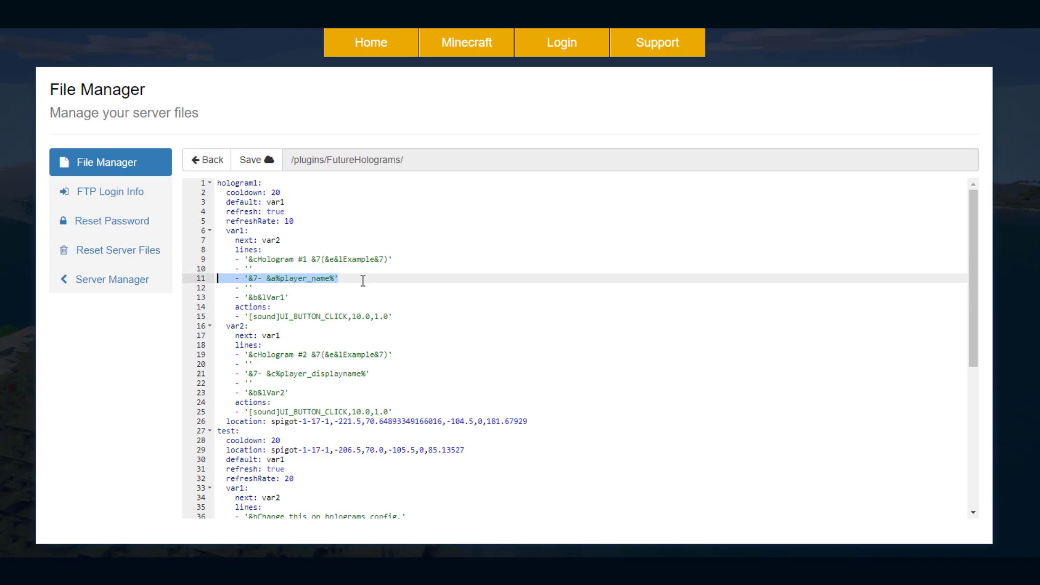
{"action": "scroll", "coordinate": [421, 355], "scroll_direction": "down", "scroll_amount": 5}
{"action": "scroll", "coordinate": [354, 473], "scroll_direction": "down", "scroll_amount": 3}
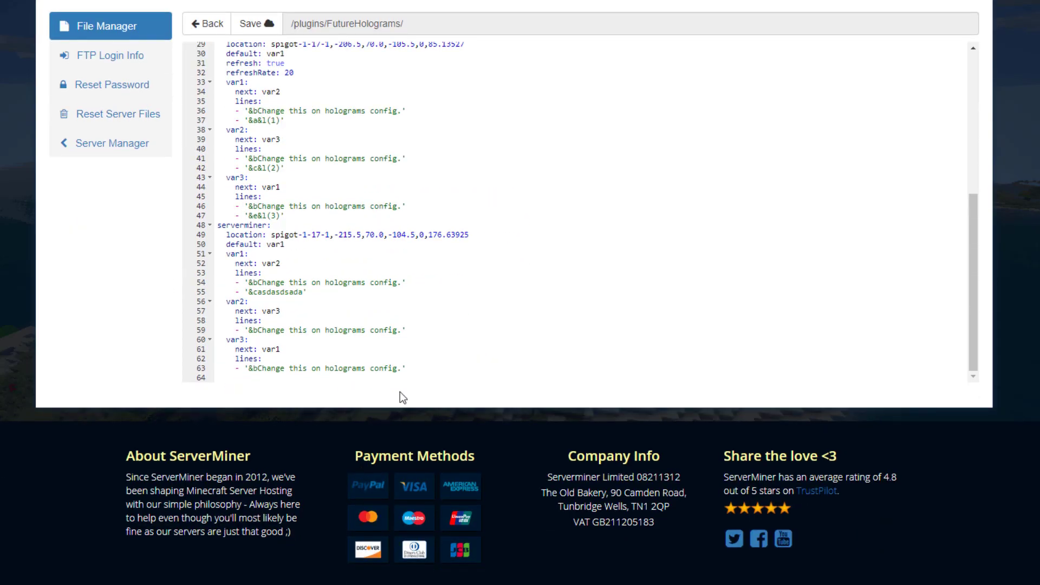
{"action": "left_click", "coordinate": [431, 332]}
{"action": "key", "text": "Return"}
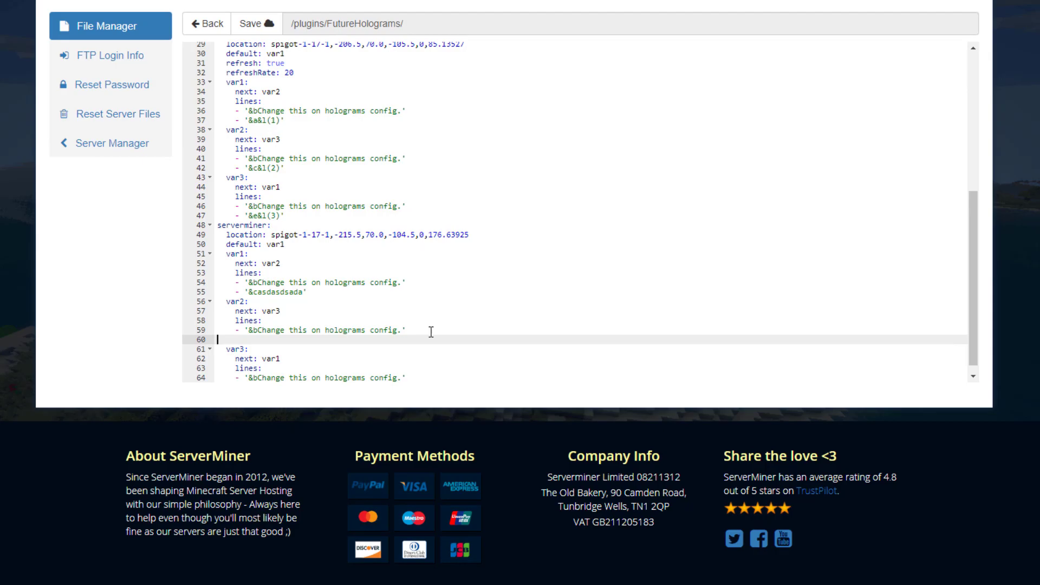
{"action": "key", "text": "ctrl+v"}
Copy hologram1's actions block with '[sound]UI_BUTTON_CLICK,10.0,1.0' to the end of serverminer's var3 block
{"action": "scroll", "coordinate": [375, 378], "scroll_direction": "up", "scroll_amount": 5}
{"action": "left_click_drag", "start_coordinate": [394, 287], "coordinate": [218, 277]}
{"action": "scroll", "coordinate": [464, 414], "scroll_direction": "down", "scroll_amount": 6}
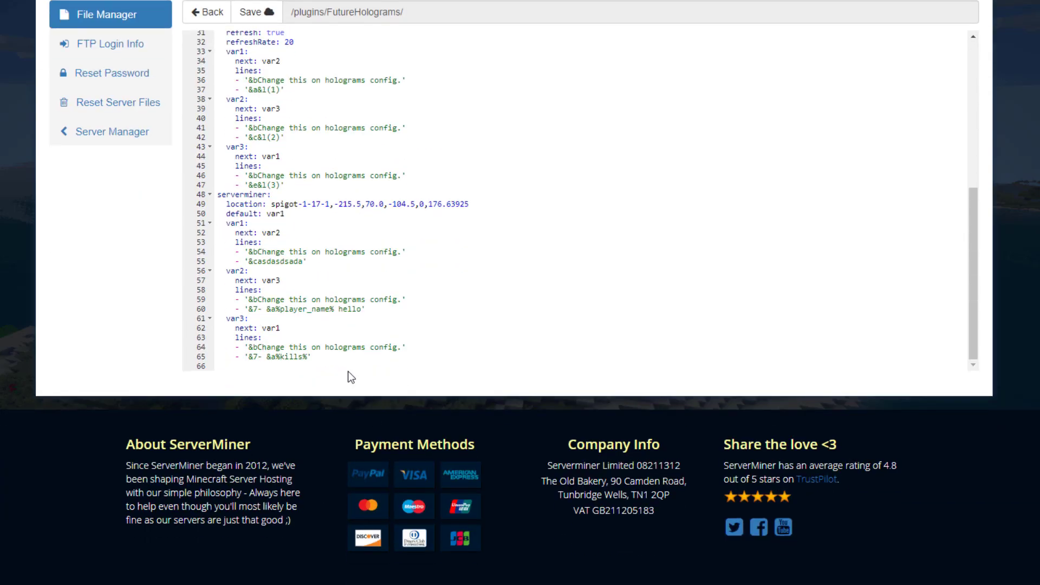
{"action": "left_click", "coordinate": [346, 366]}
{"action": "key", "text": "ctrl+v"}
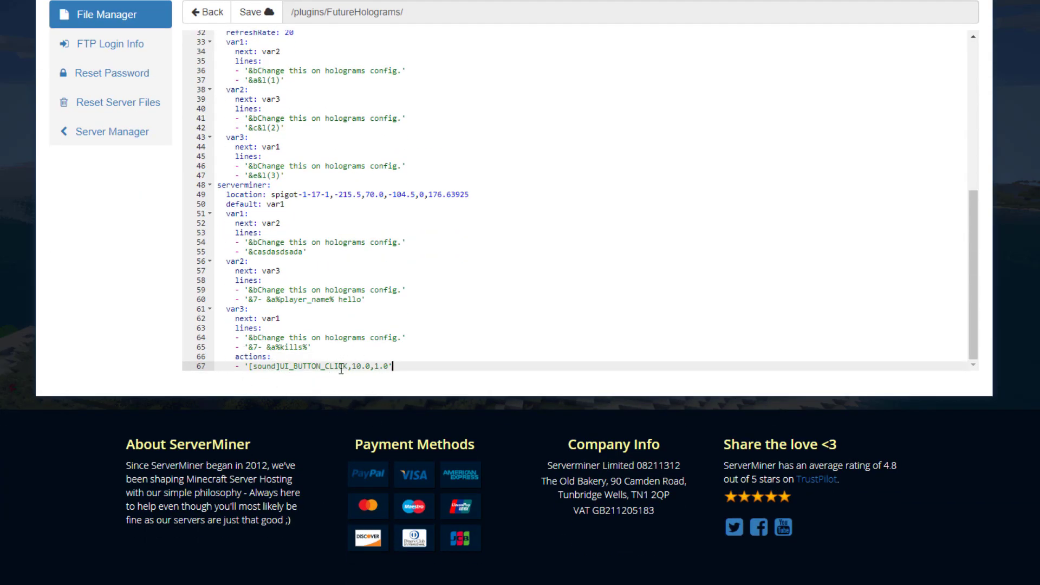
Copy hologram1's 'cooldown: 20' setting into the serverminer section, directly below its default line
{"action": "scroll", "coordinate": [260, 351], "scroll_direction": "up", "scroll_amount": 3}
{"action": "scroll", "coordinate": [255, 344], "scroll_direction": "down", "scroll_amount": 3}
{"action": "scroll", "coordinate": [278, 275], "scroll_direction": "up", "scroll_amount": 8}
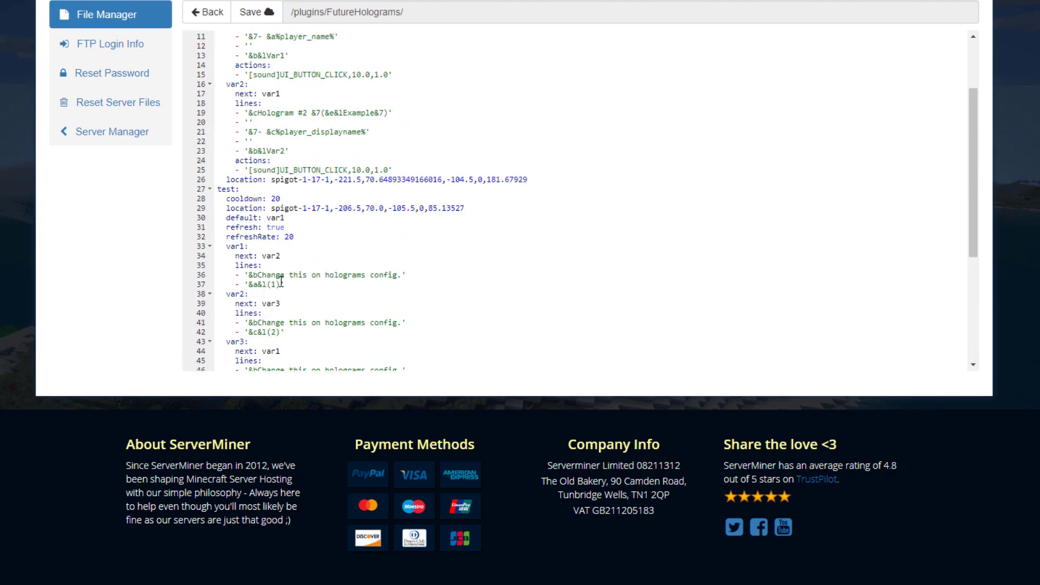
{"action": "scroll", "coordinate": [302, 388], "scroll_direction": "down", "scroll_amount": 8}
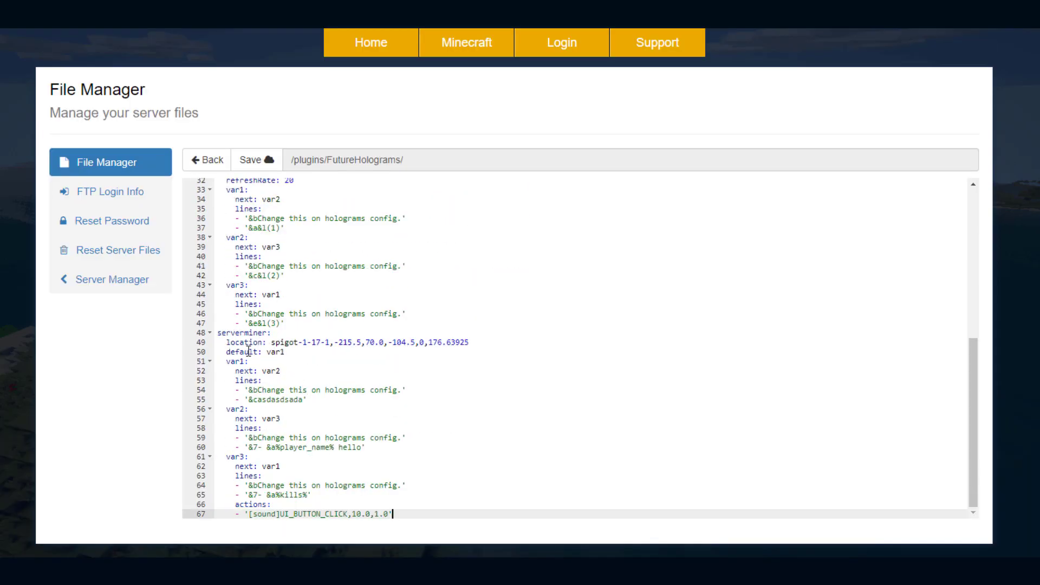
{"action": "scroll", "coordinate": [249, 351], "scroll_direction": "up", "scroll_amount": 5}
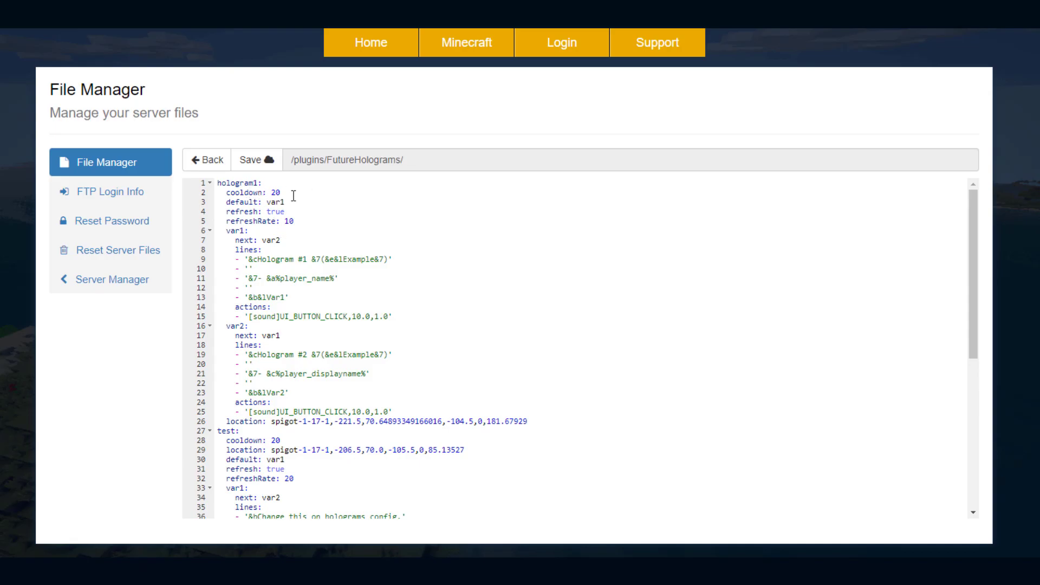
{"action": "left_click_drag", "start_coordinate": [293, 194], "coordinate": [191, 192]}
{"action": "scroll", "coordinate": [291, 232], "scroll_direction": "down", "scroll_amount": 5}
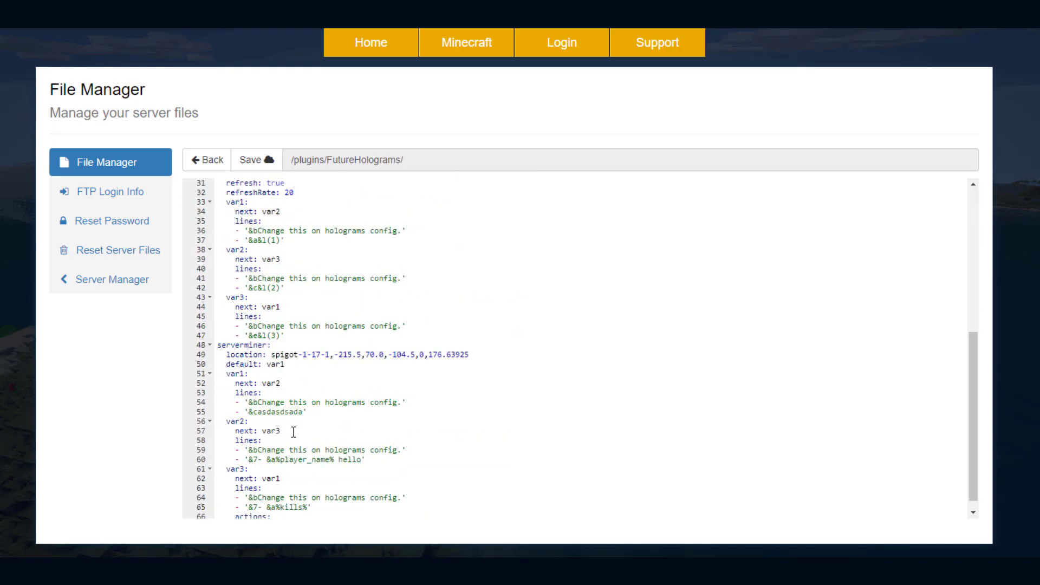
Copy hologram1's 'refresh: true' and 'refreshRate: 10' lines into the serverminer section below its cooldown setting
{"action": "scroll", "coordinate": [293, 431], "scroll_direction": "up", "scroll_amount": 5}
{"action": "left_click_drag", "start_coordinate": [294, 221], "coordinate": [188, 208]}
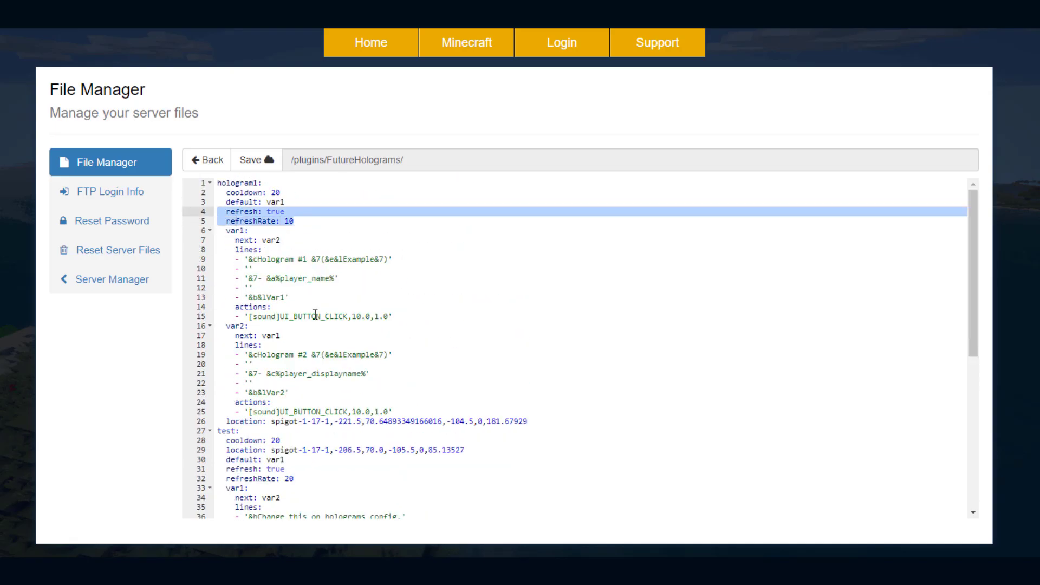
{"action": "scroll", "coordinate": [315, 315], "scroll_direction": "down", "scroll_amount": 5}
{"action": "left_click", "coordinate": [292, 351]}
{"action": "key", "text": "Return"}
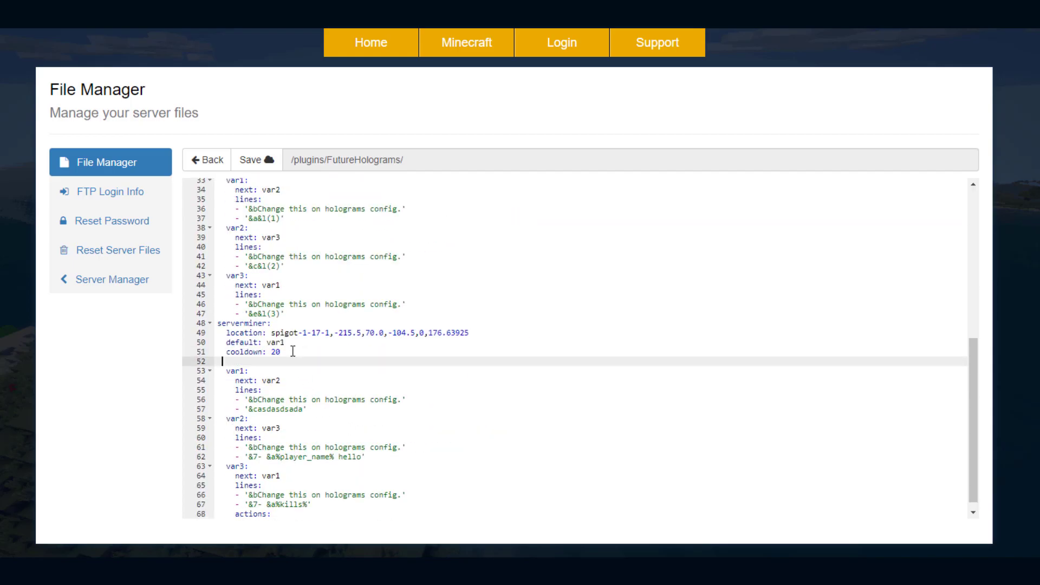
{"action": "key", "text": "ctrl+v"}
Set serverminer's cooldown to 5
{"action": "left_click", "coordinate": [275, 351]}
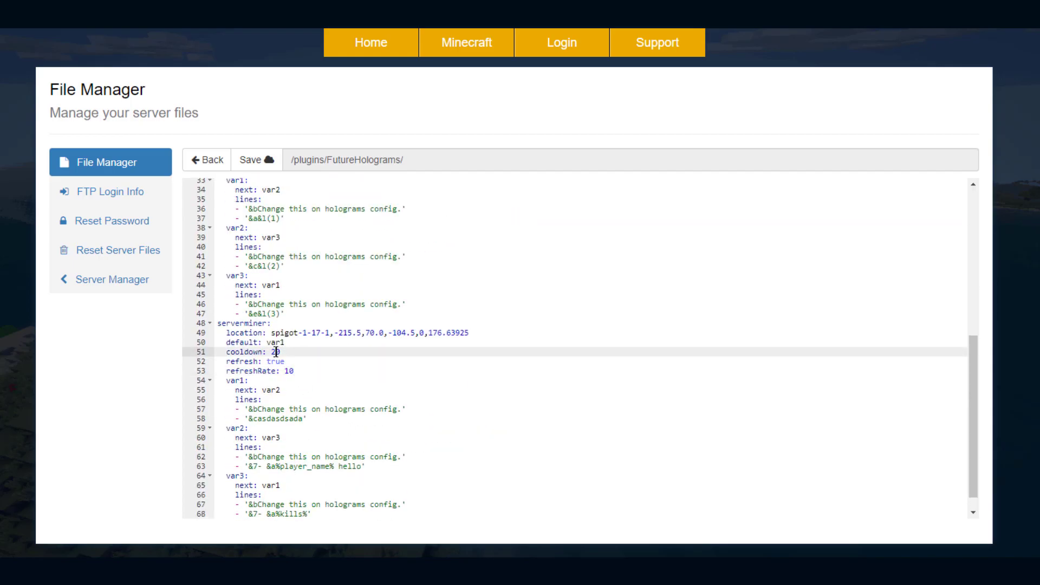
{"action": "key", "text": "Delete"}
{"action": "key", "text": "BackSpace"}
{"action": "type", "text": "5"}
Change the leading color code of the player-name line in serverminer's var2 to &6 and save the file
{"action": "scroll", "coordinate": [320, 375], "scroll_direction": "down", "scroll_amount": 3}
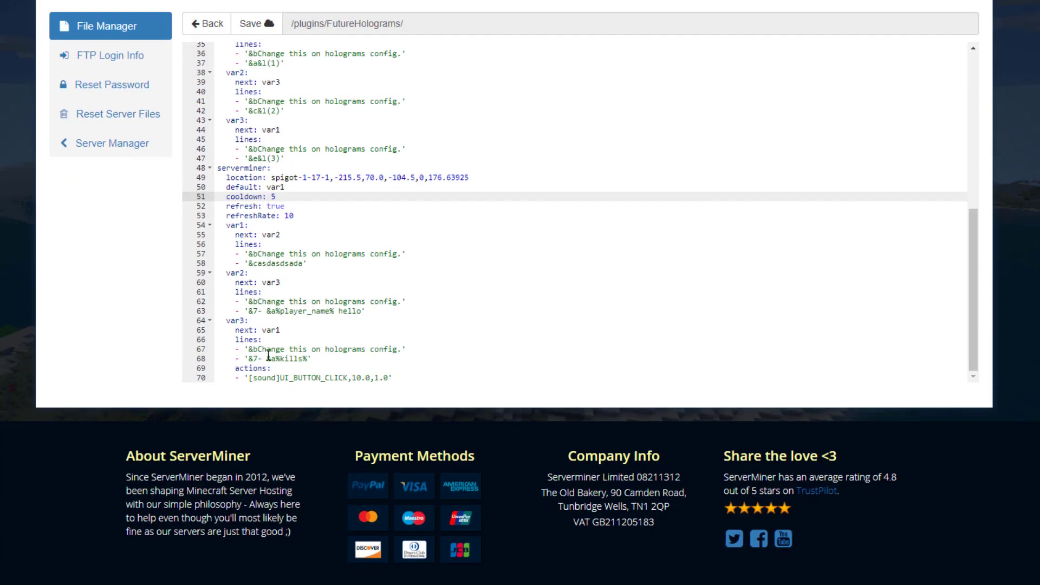
{"action": "left_click", "coordinate": [258, 314]}
{"action": "key", "text": "BackSpace"}
{"action": "type", "text": "6"}
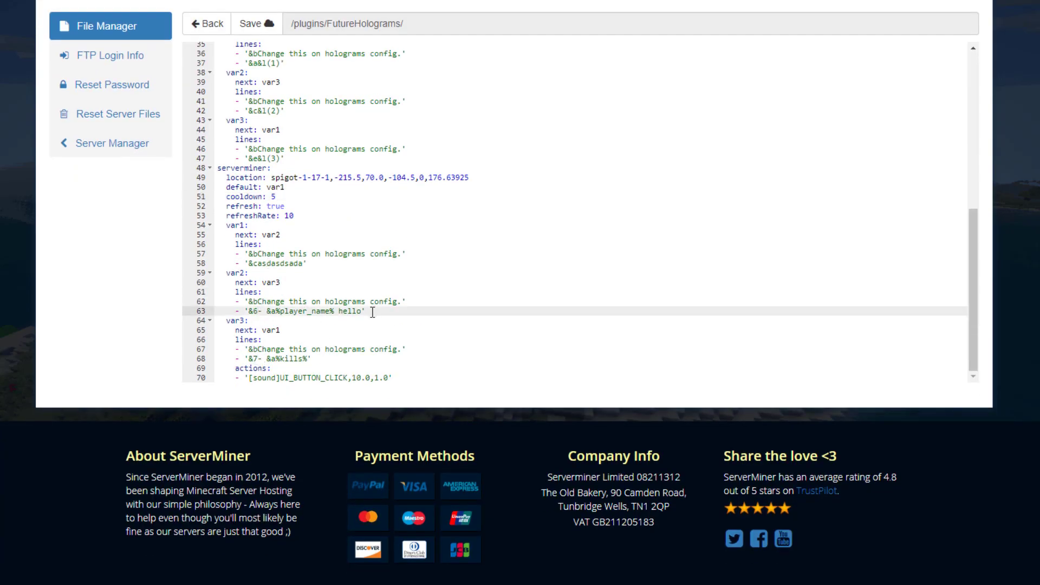
{"action": "left_click", "coordinate": [252, 24]}
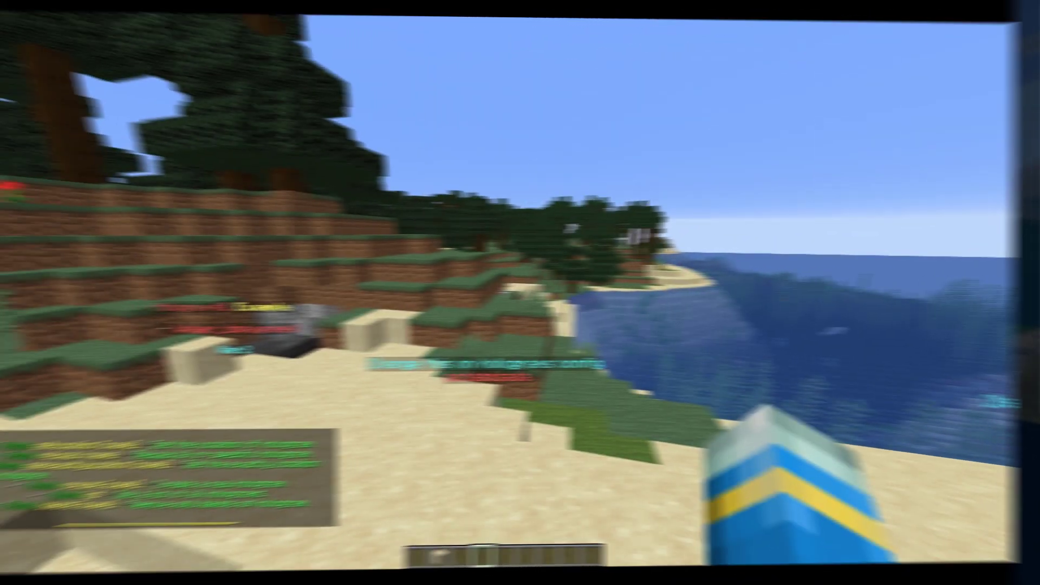
Switch to Minecraft and reload the edited hologram with '/fholo reload serverminer'
{"action": "key", "text": "w"}
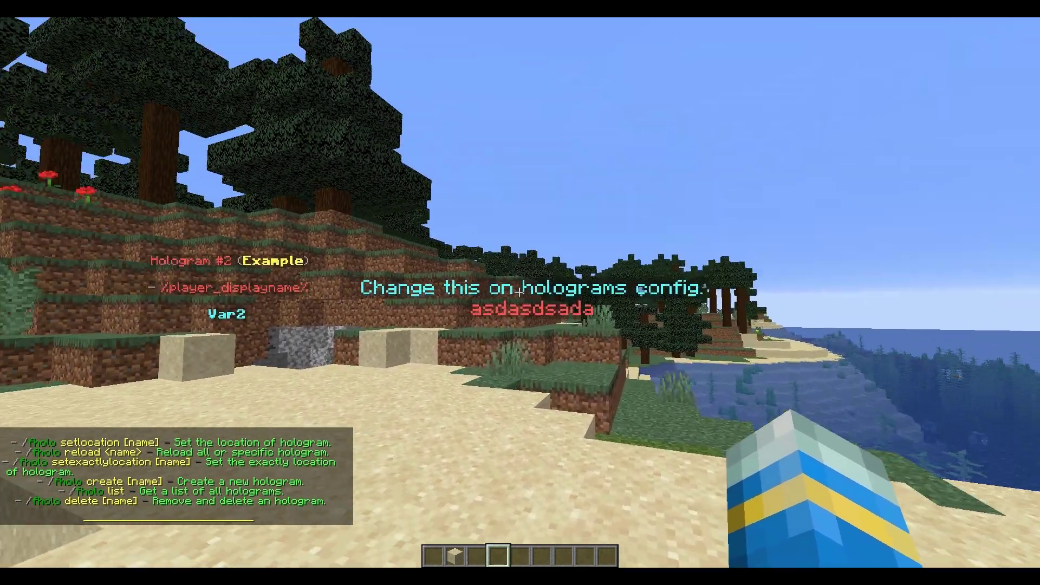
{"action": "type", "text": "t"}
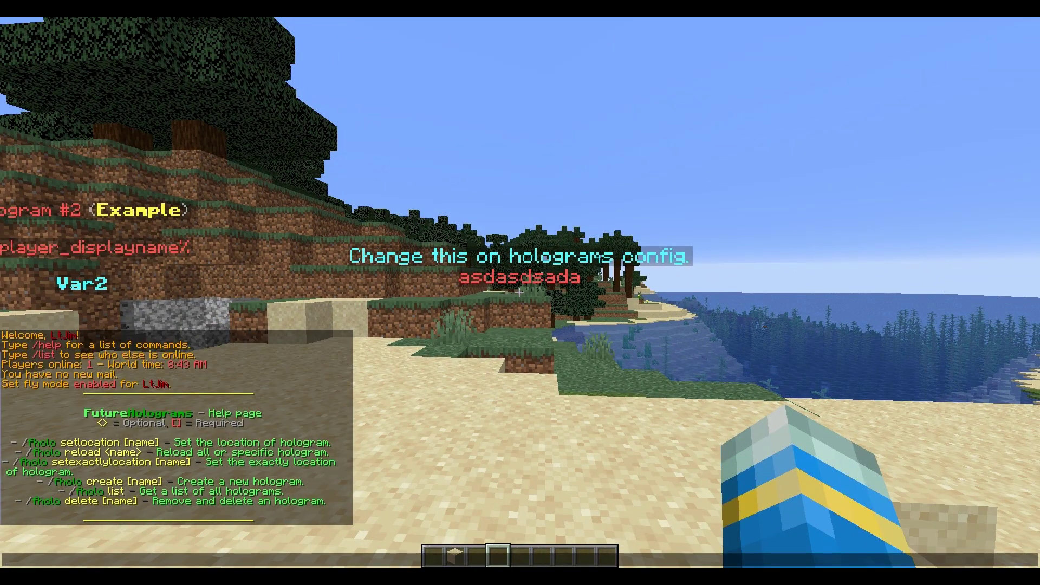
{"action": "type", "text": "/fholo"}
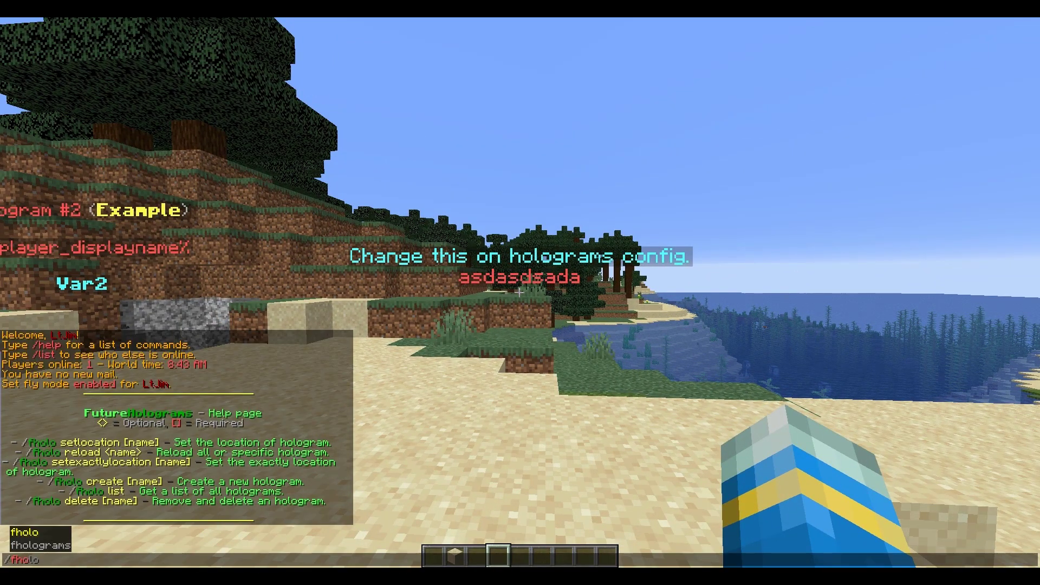
{"action": "type", "text": " reload"}
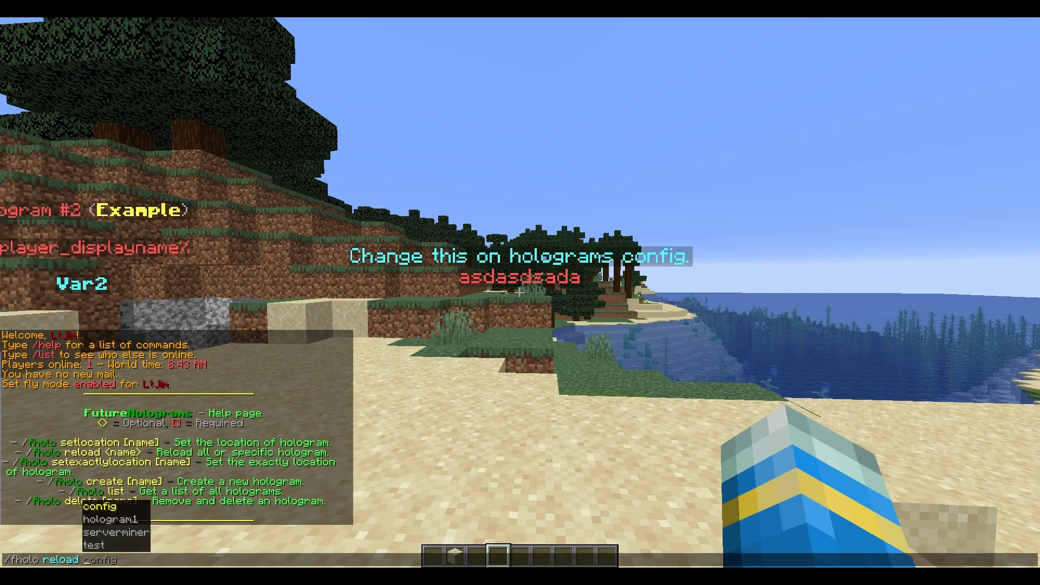
{"action": "key", "text": "Tab"}
{"action": "key", "text": "Tab"}
{"action": "key", "text": "Tab"}
{"action": "key", "text": "Return"}
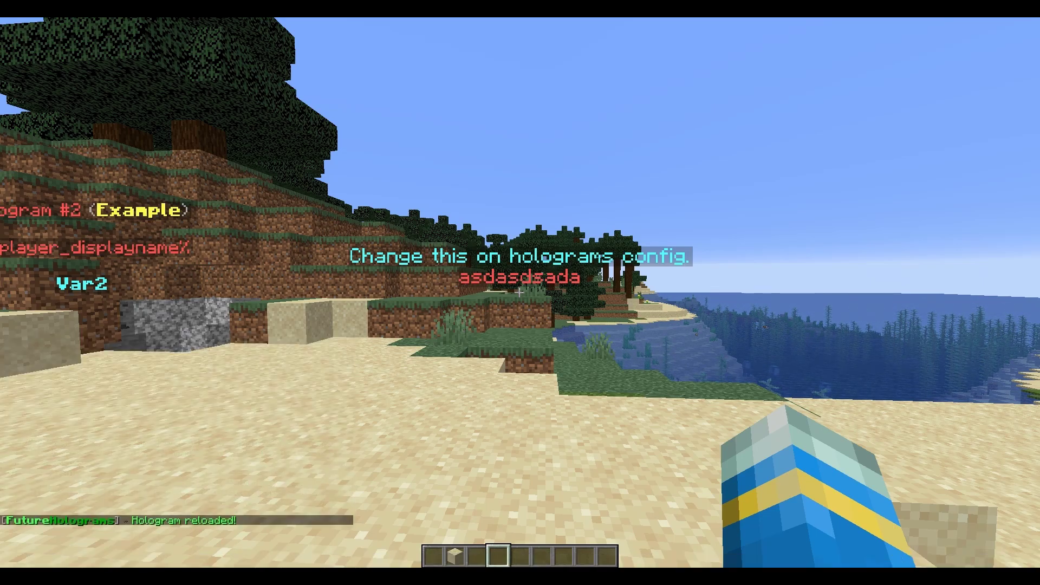
Move around the serverminer hologram and cycle through its pages to check the player-name and kills lines
{"action": "key", "text": "w"}
{"action": "key", "text": "s"}
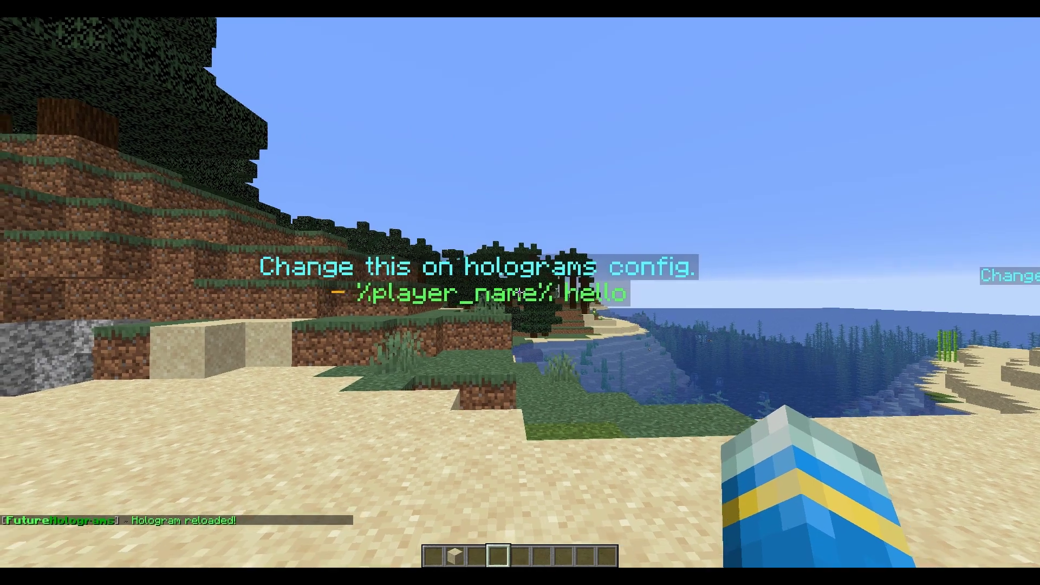
{"action": "key", "text": "a"}
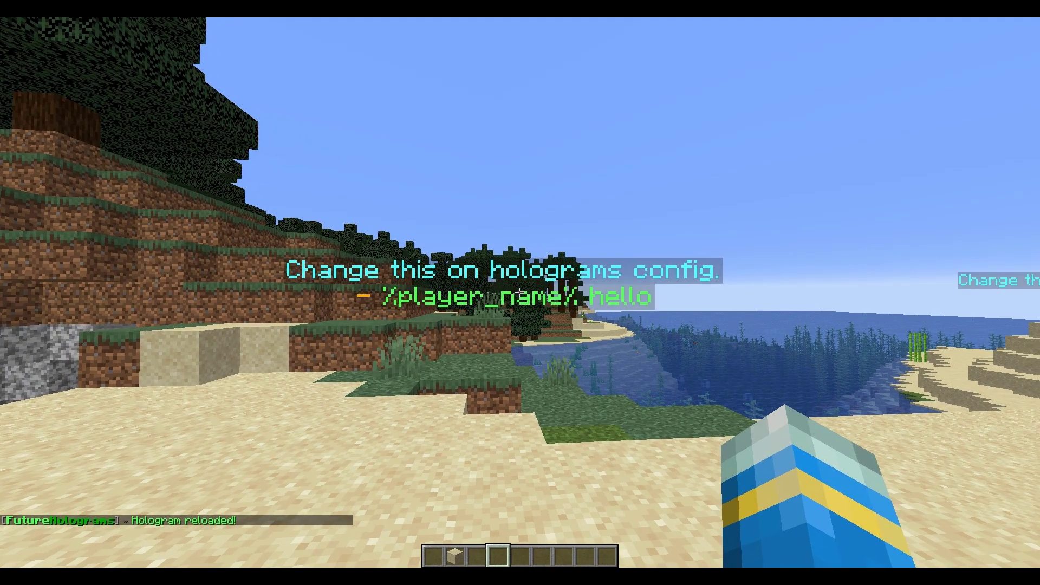
{"action": "key", "text": "w"}
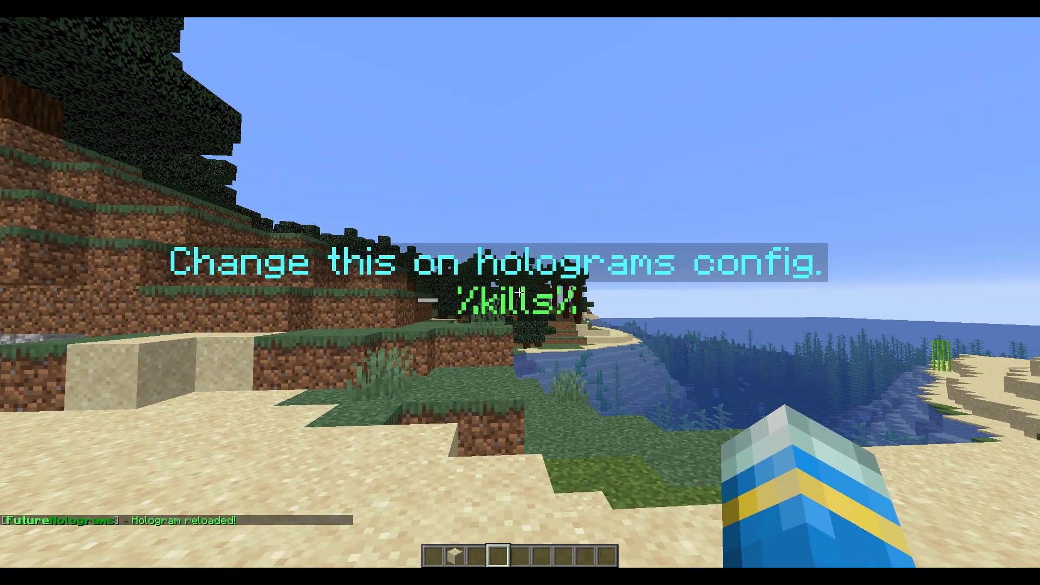
{"action": "key", "text": "s"}
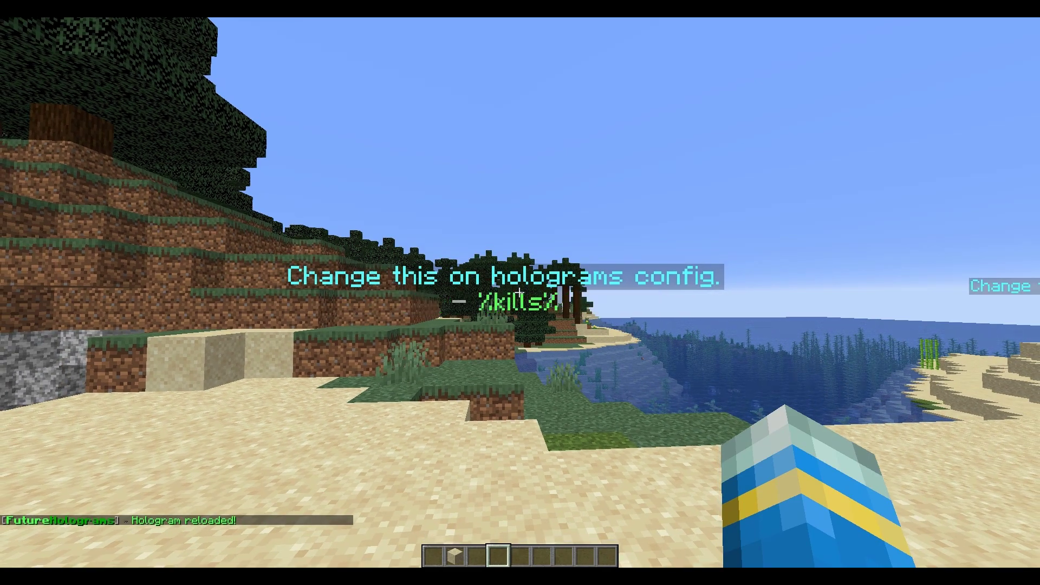
{"action": "key", "text": "w"}
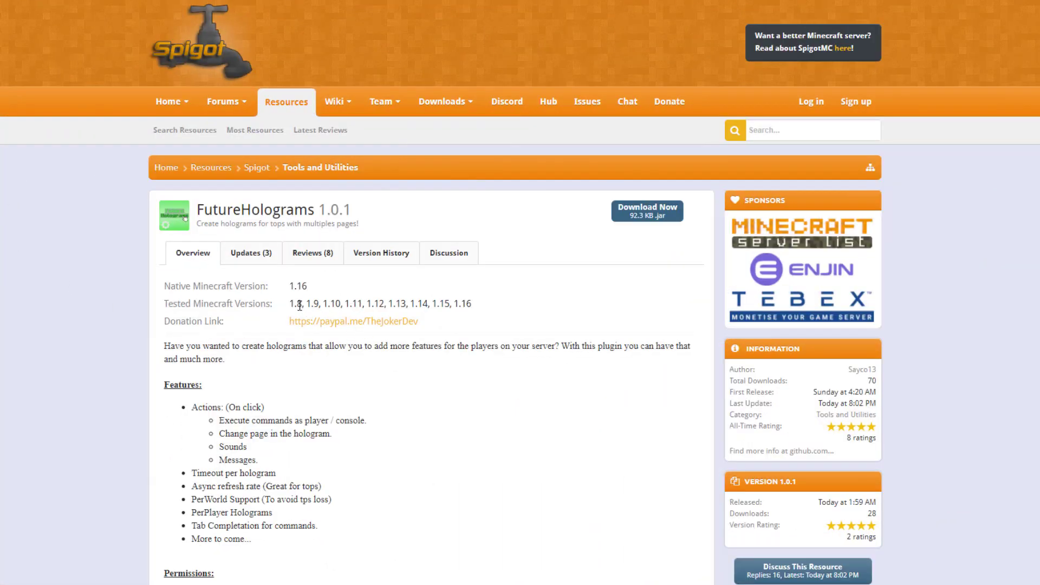
Review the features, permissions, dependencies and example images on the FutureHolograms resource page at SpigotMC
{"action": "scroll", "coordinate": [529, 321], "scroll_direction": "down", "scroll_amount": 5}
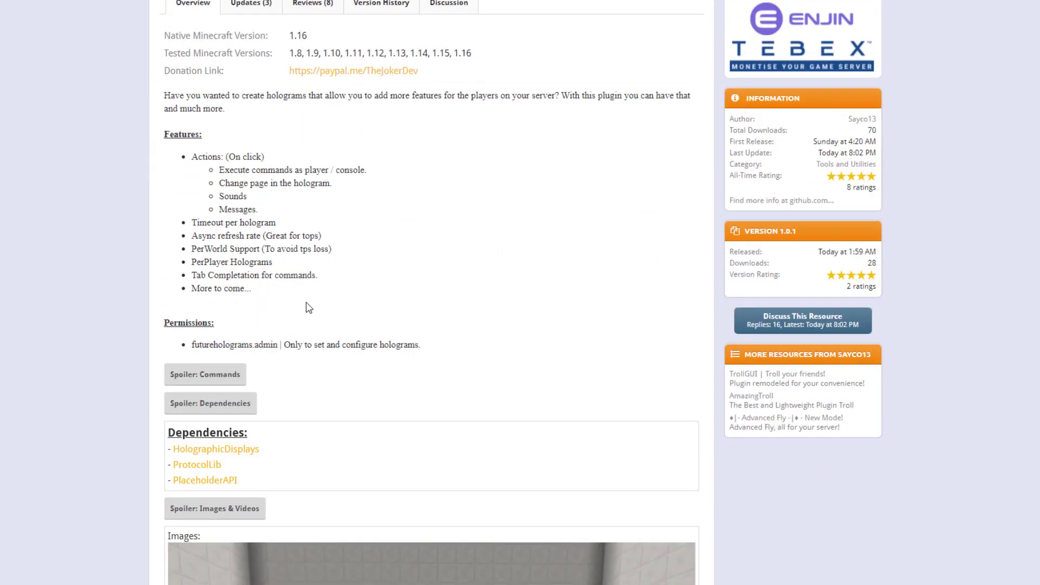
{"action": "left_click_drag", "start_coordinate": [303, 304], "coordinate": [172, 174]}
{"action": "left_click", "coordinate": [224, 156]}
{"action": "scroll", "coordinate": [268, 228], "scroll_direction": "down", "scroll_amount": 2}
{"action": "scroll", "coordinate": [272, 235], "scroll_direction": "up", "scroll_amount": 3}
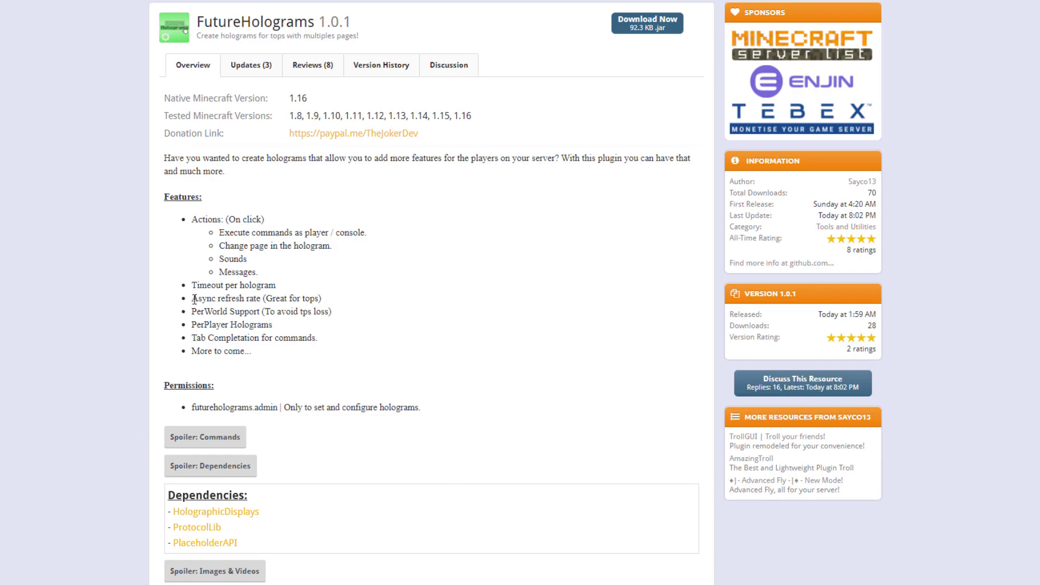
{"action": "left_click_drag", "start_coordinate": [194, 299], "coordinate": [282, 311]}
{"action": "left_click", "coordinate": [285, 311]}
{"action": "scroll", "coordinate": [302, 352], "scroll_direction": "down", "scroll_amount": 1}
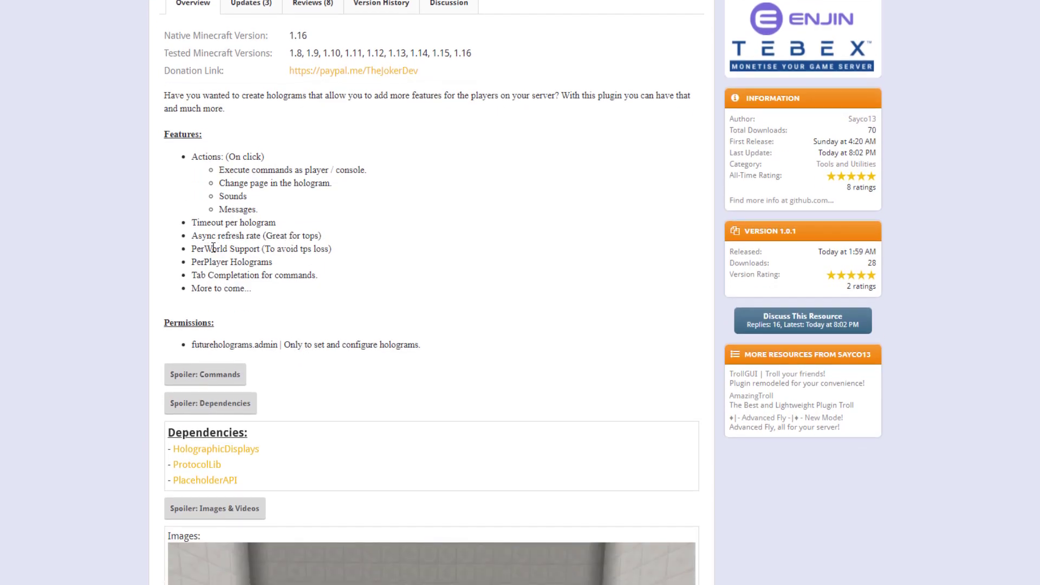
{"action": "scroll", "coordinate": [246, 265], "scroll_direction": "down", "scroll_amount": 2}
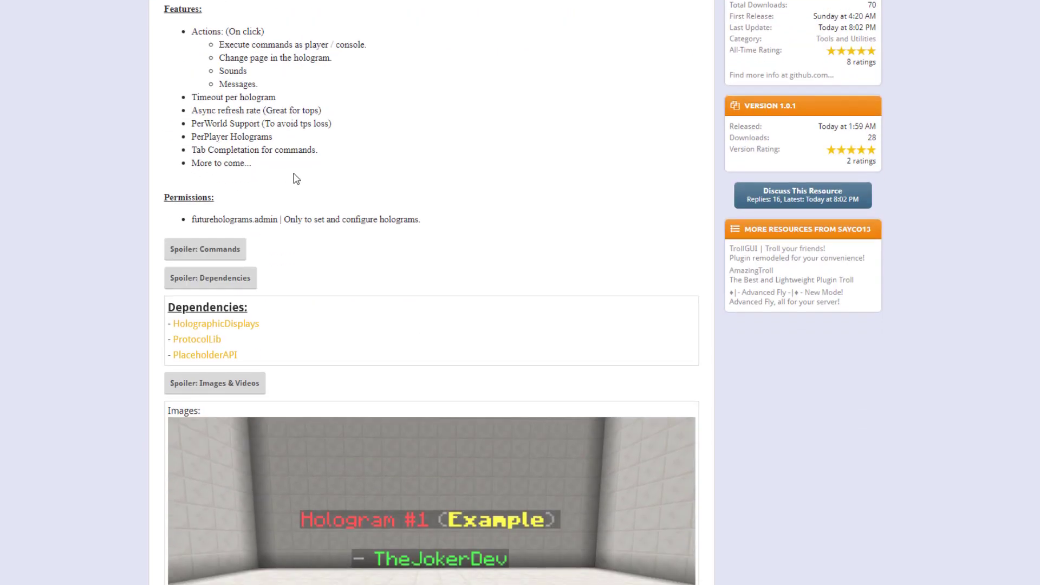
{"action": "scroll", "coordinate": [428, 346], "scroll_direction": "down", "scroll_amount": 6}
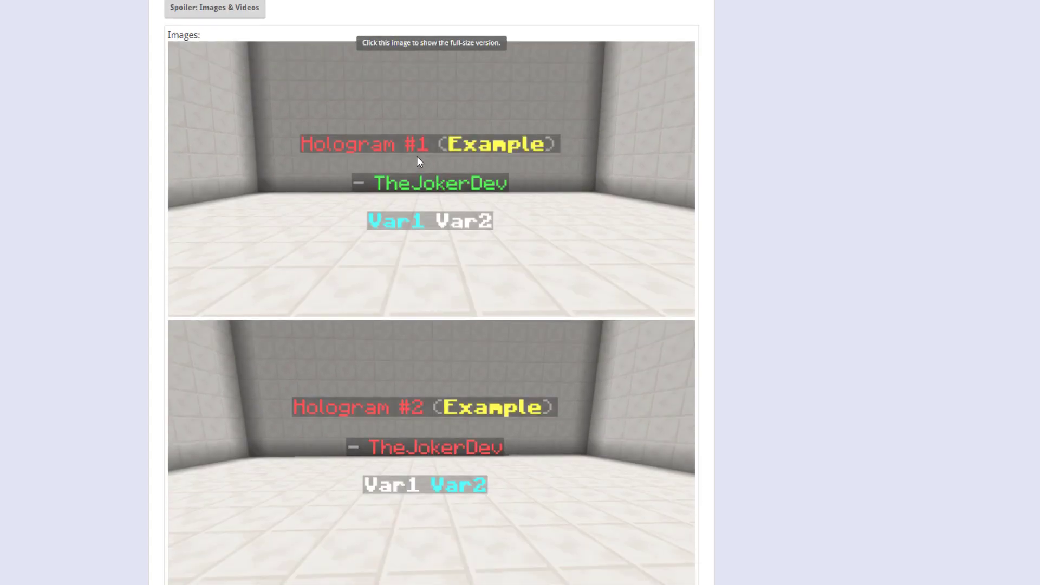
{"action": "scroll", "coordinate": [406, 265], "scroll_direction": "down", "scroll_amount": 4}
{"action": "scroll", "coordinate": [541, 275], "scroll_direction": "up", "scroll_amount": 5}
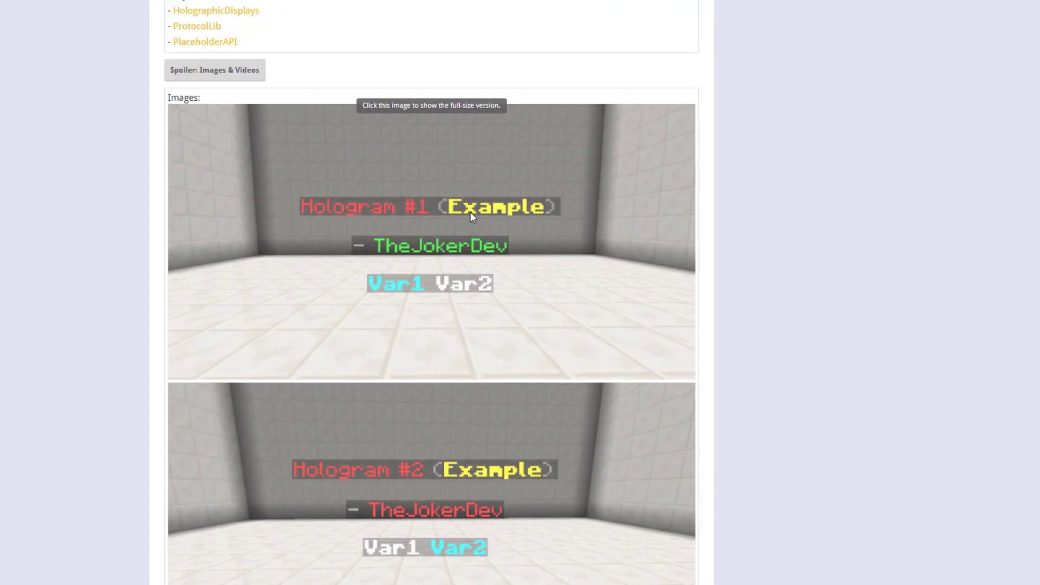
{"action": "scroll", "coordinate": [533, 328], "scroll_direction": "up", "scroll_amount": 10}
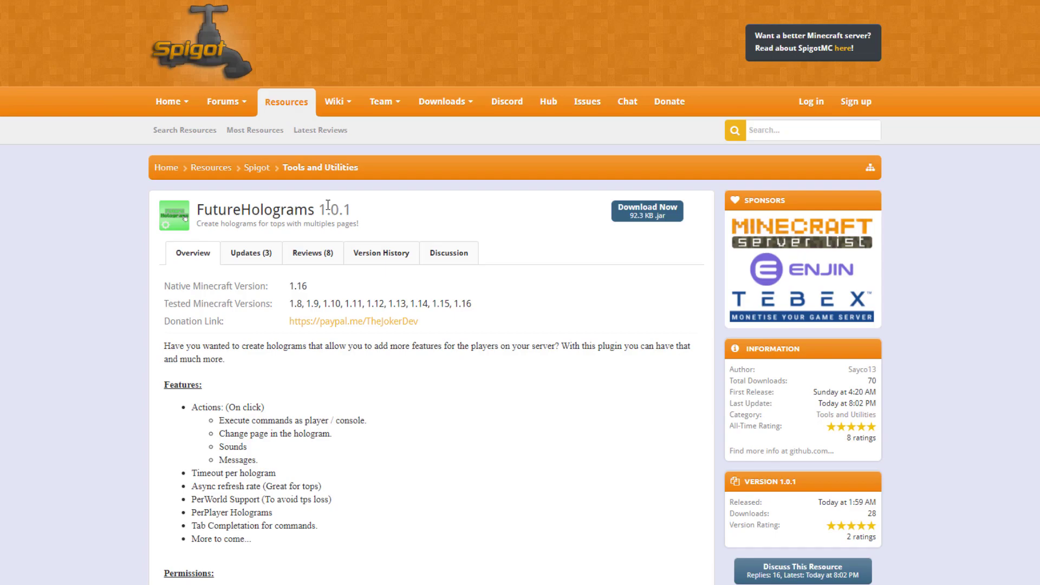